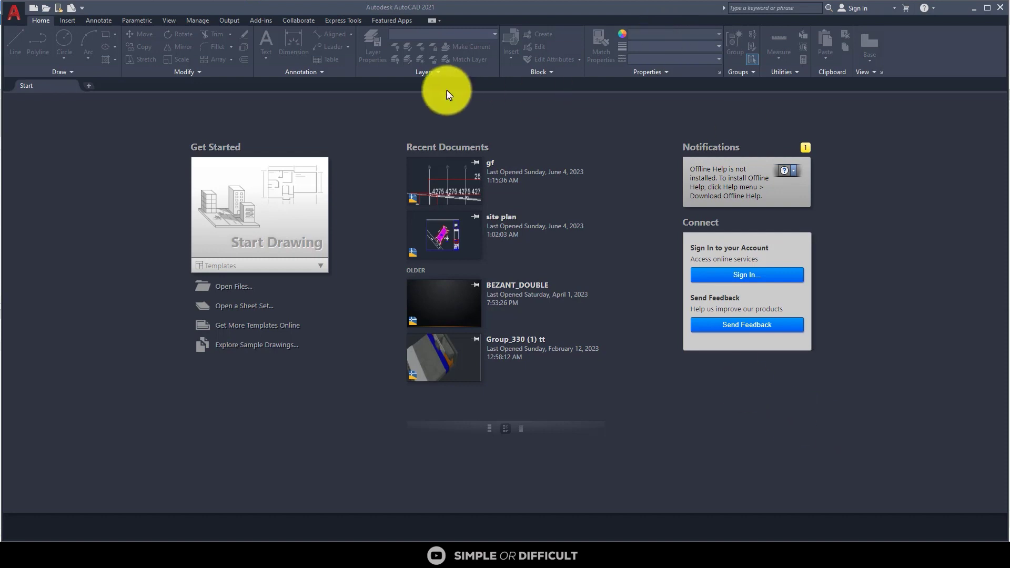
# Start a new blank drawing and load Wedra Warehouse.pdf for PDF import
pyautogui.click(211, 222)
pyautogui.click(264, 218)
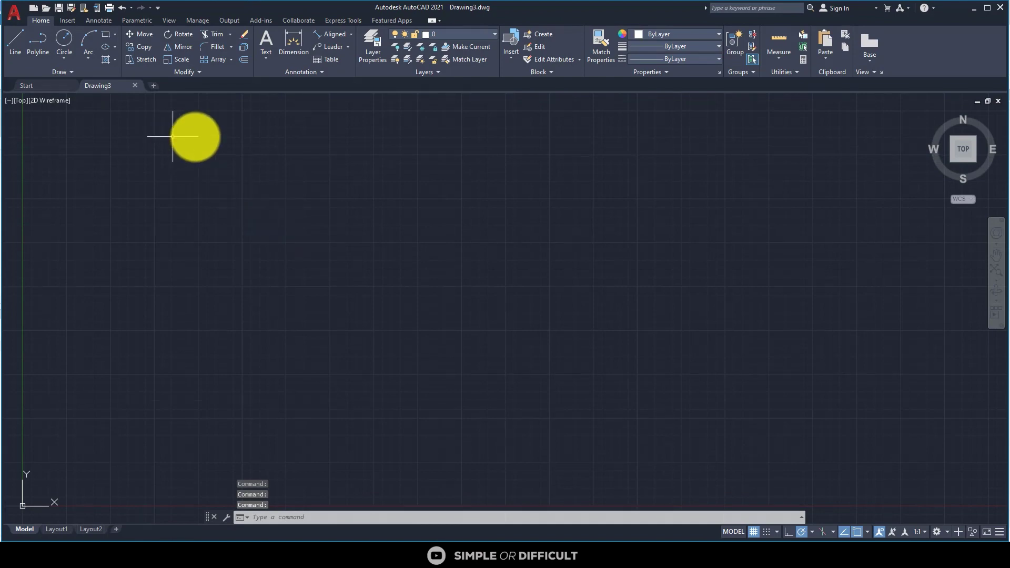
pyautogui.click(67, 20)
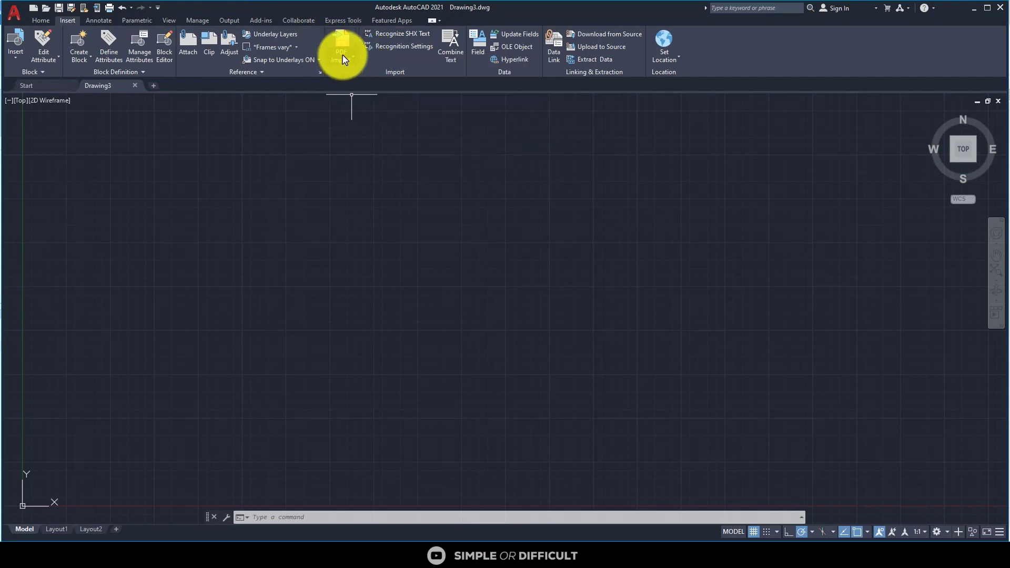
pyautogui.click(342, 40)
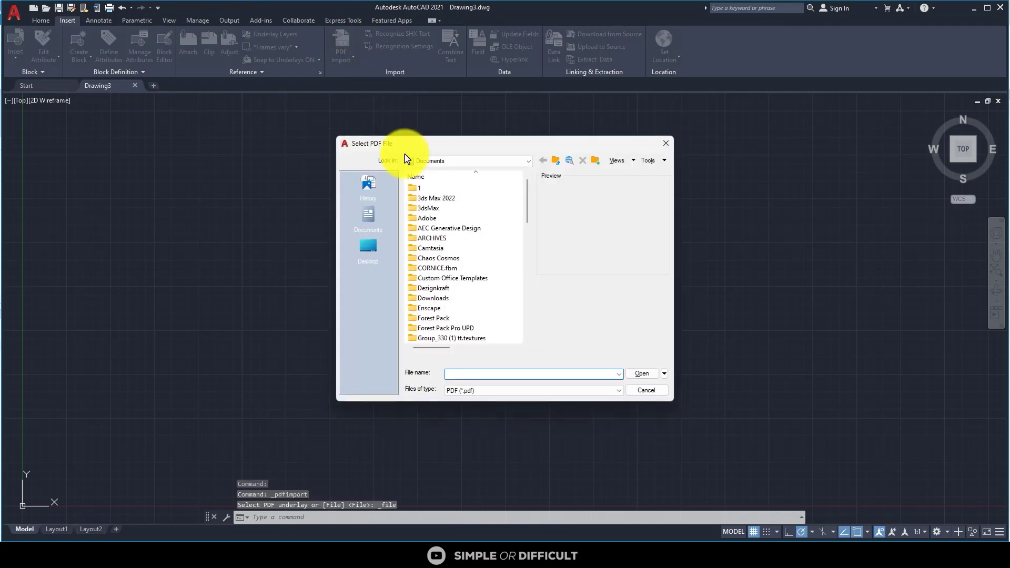
pyautogui.scroll(-8, 437, 223)
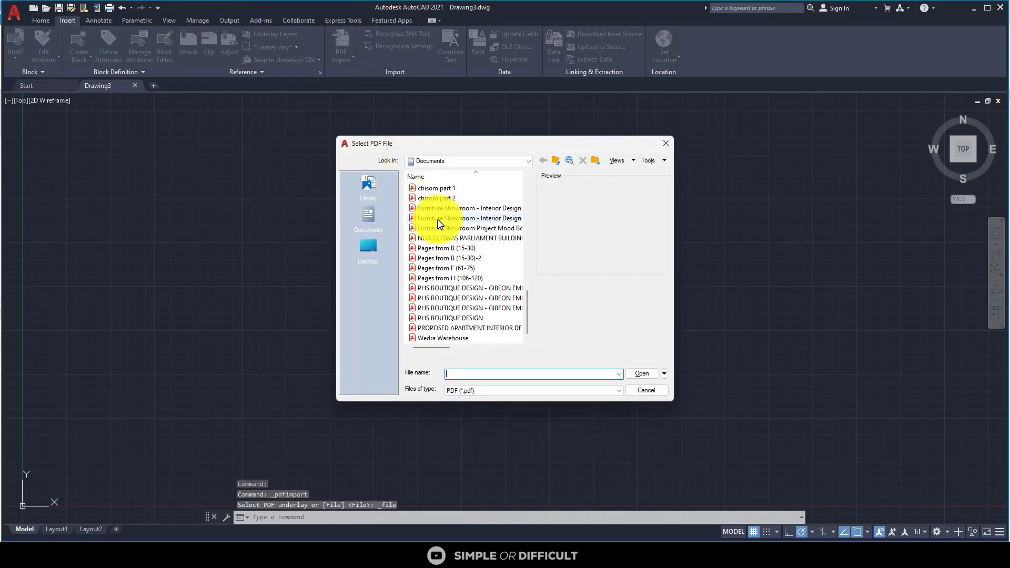
pyautogui.click(444, 338)
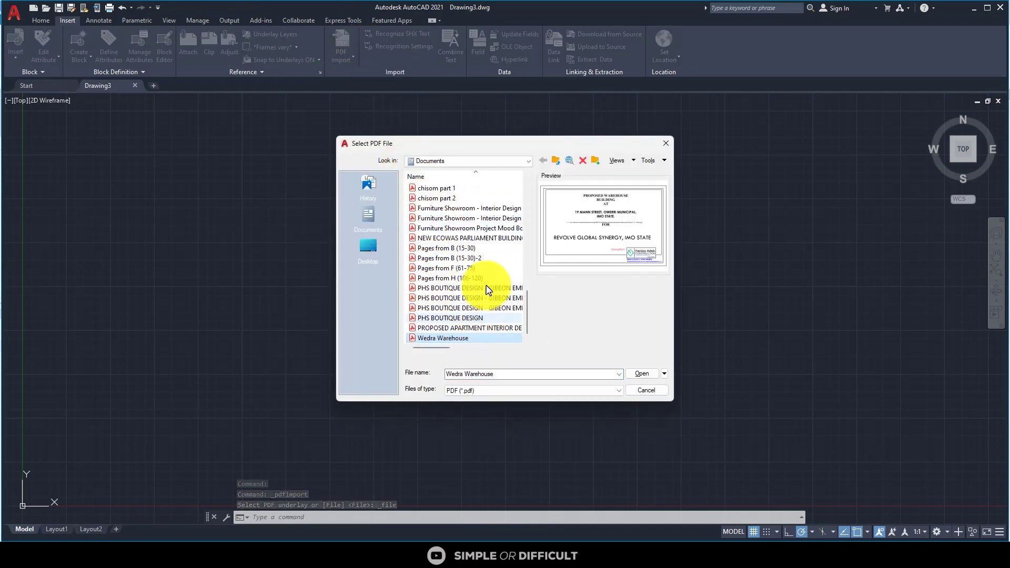
pyautogui.click(638, 375)
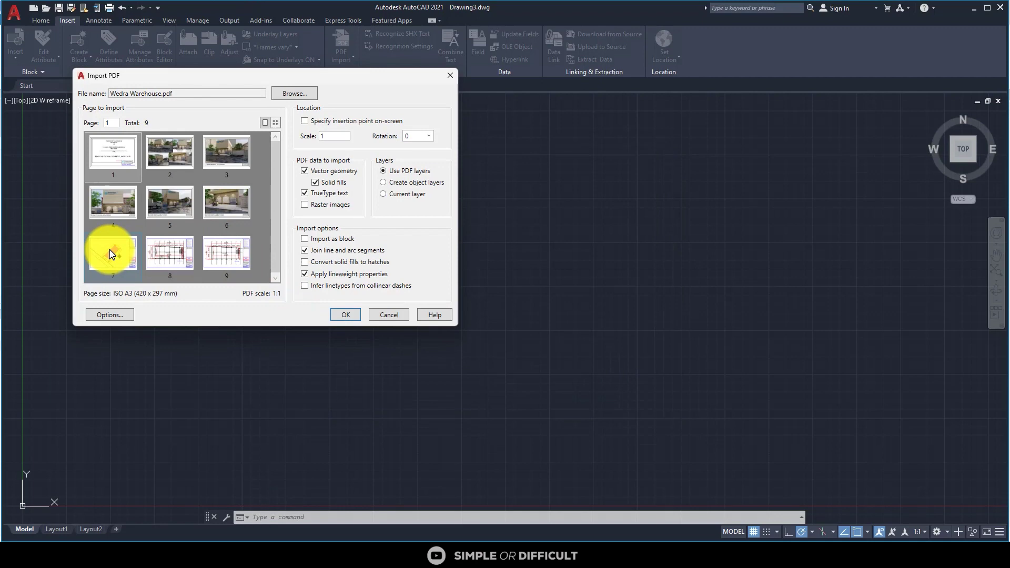
# Import page 7 of Wedra Warehouse.pdf, the site plan, into the drawing
pyautogui.click(114, 254)
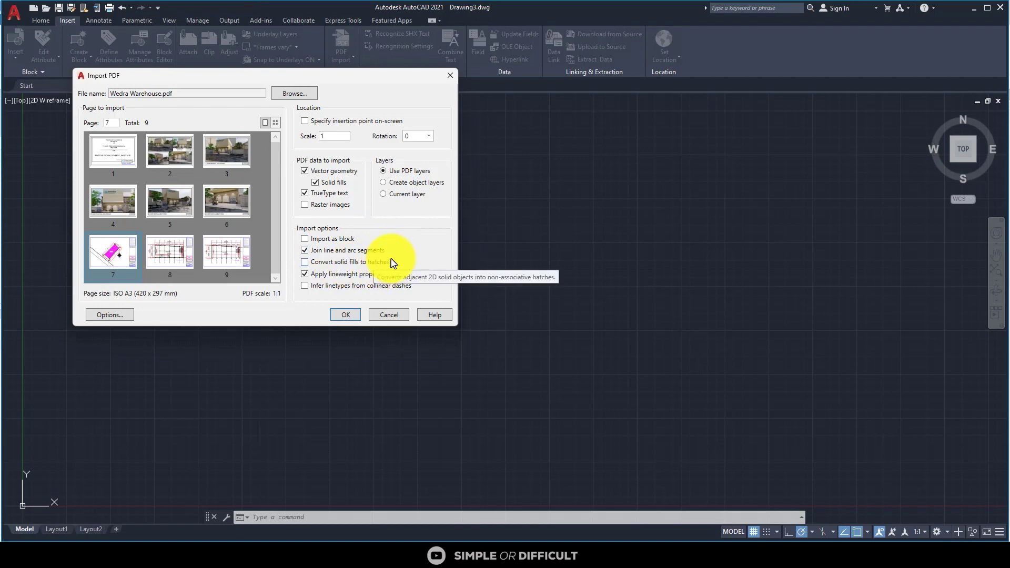
pyautogui.click(350, 315)
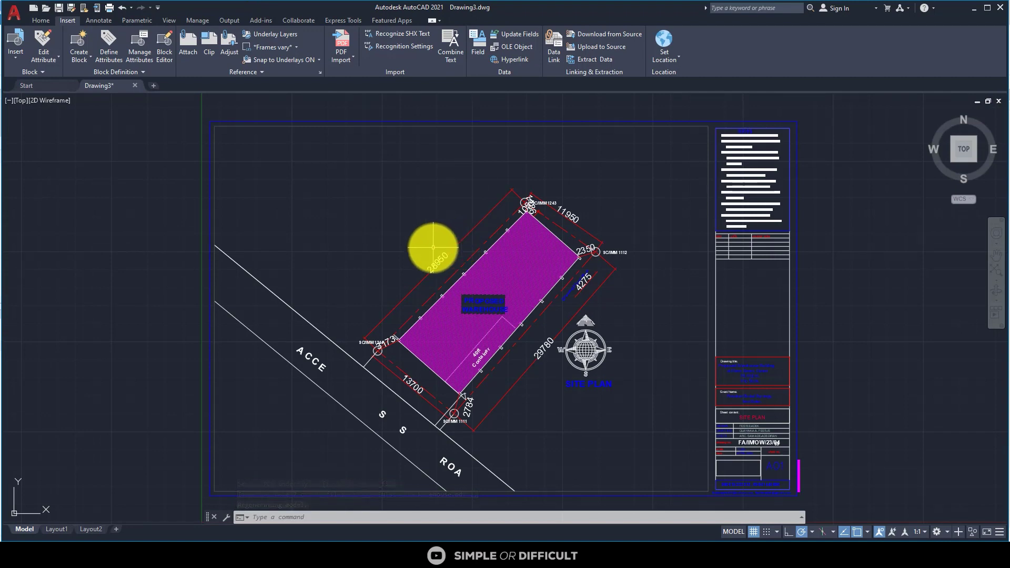
# Zoom to the imported site plan and return to the Home drawing tools
pyautogui.scroll(-4, 388, 242)
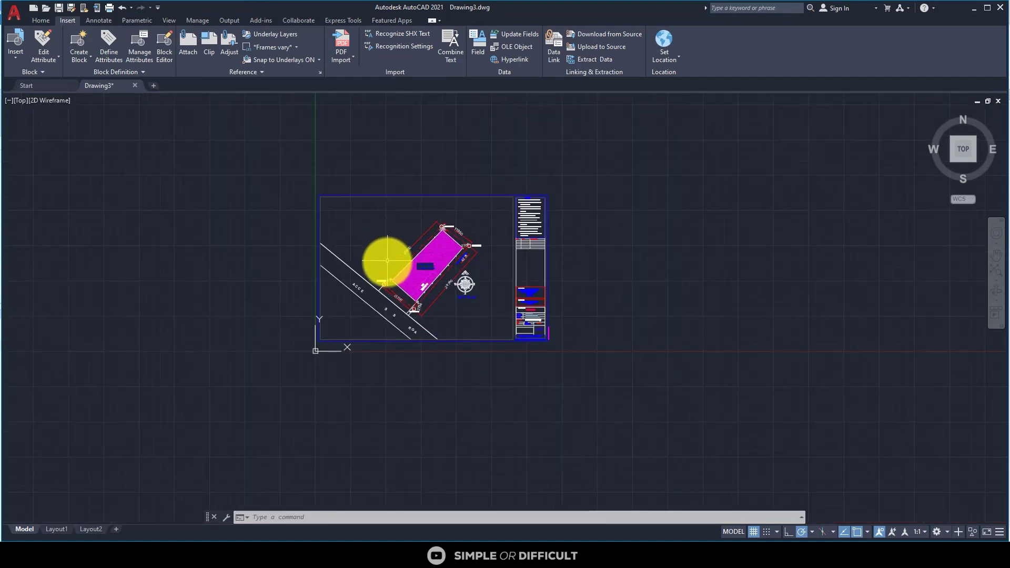
pyautogui.click(41, 20)
pyautogui.scroll(2, 378, 247)
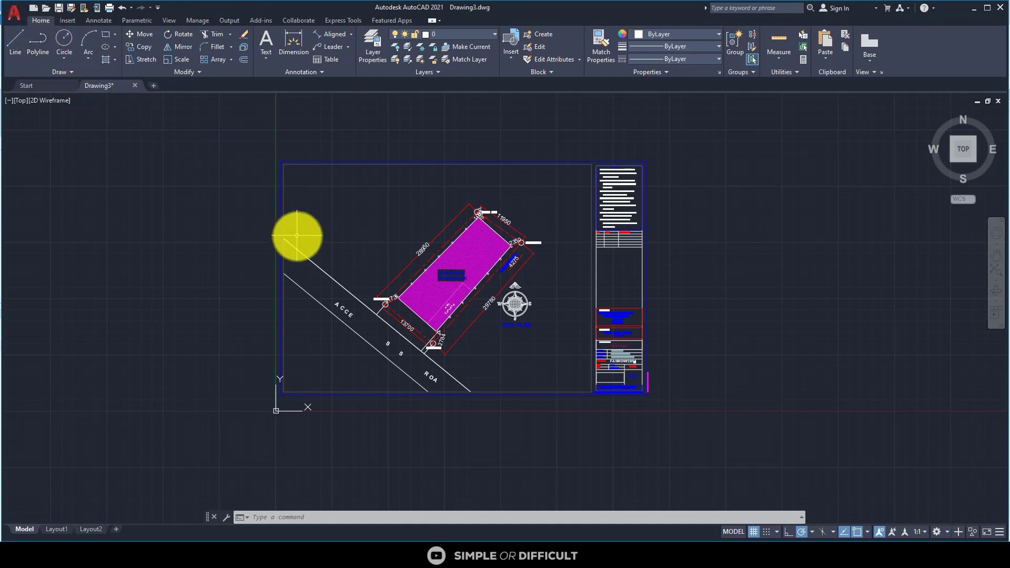
# Save the drawing as site plan import.dwg in Documents
pyautogui.click(16, 11)
pyautogui.click(39, 121)
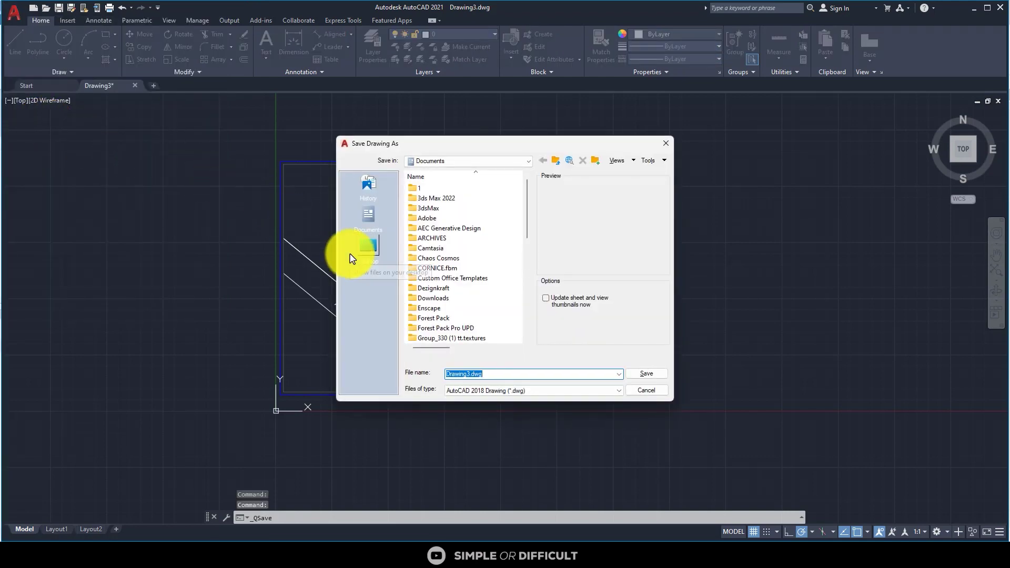
pyautogui.write('site ')
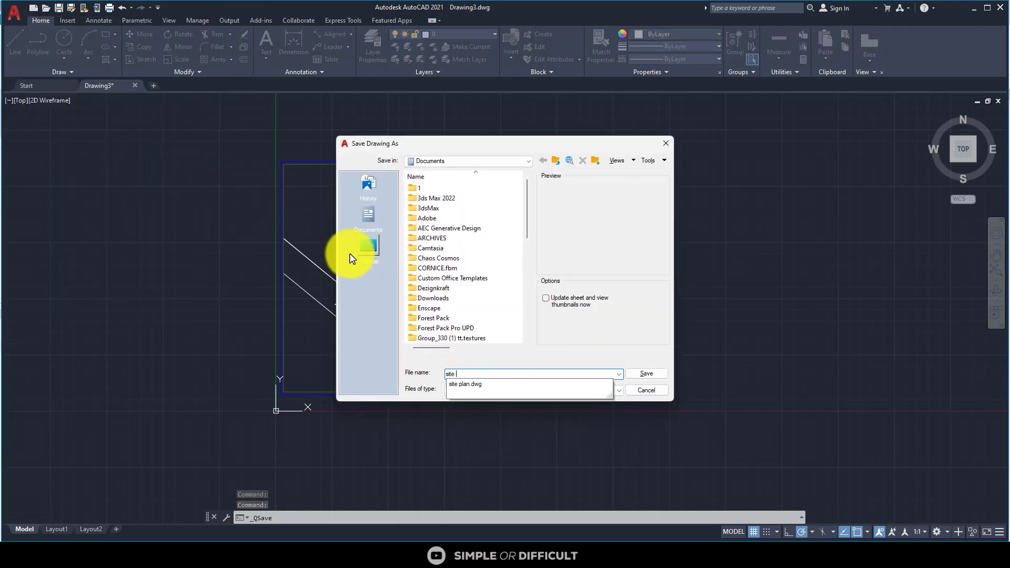
pyautogui.write('plan ')
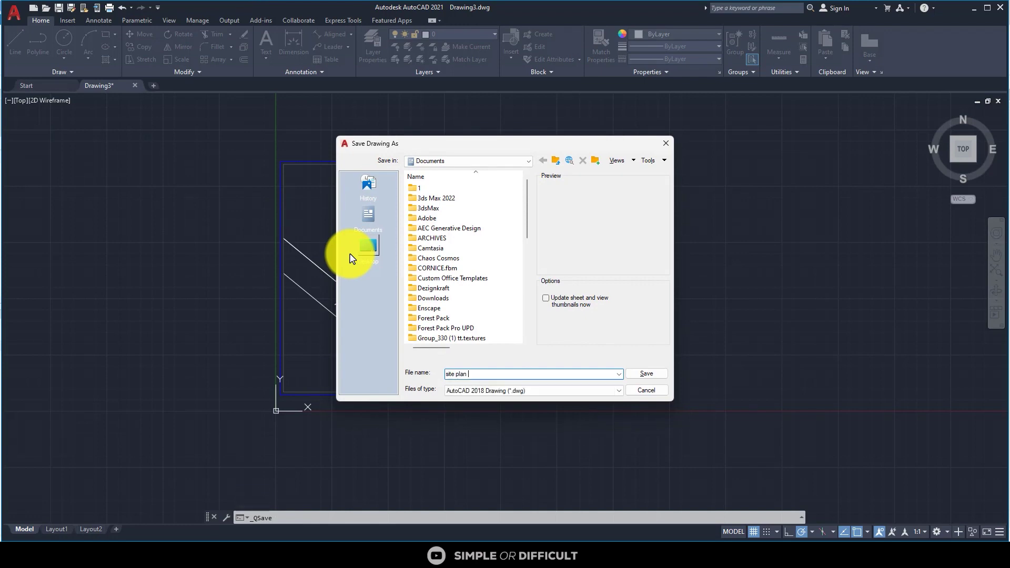
pyautogui.write('import')
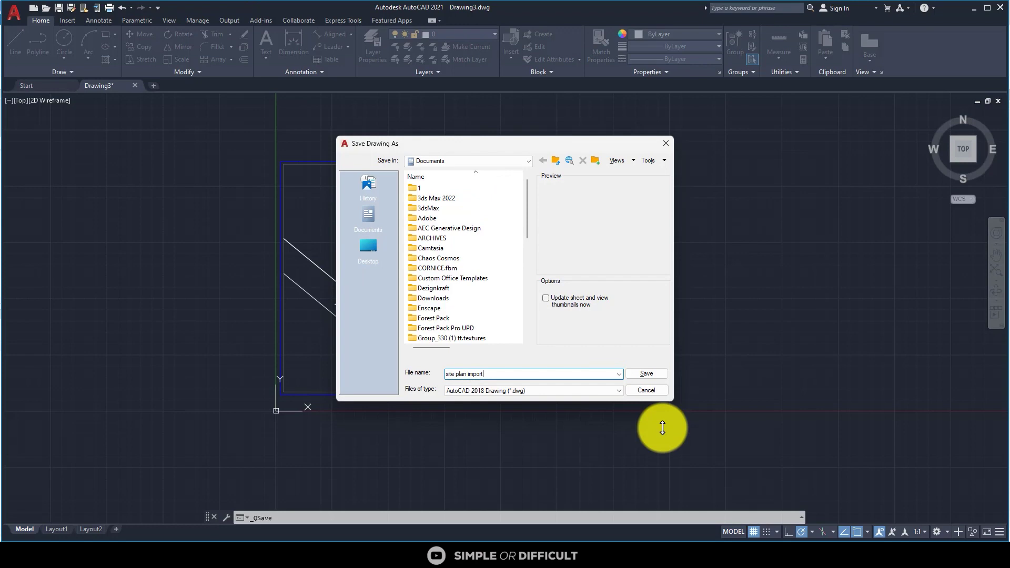
pyautogui.click(645, 373)
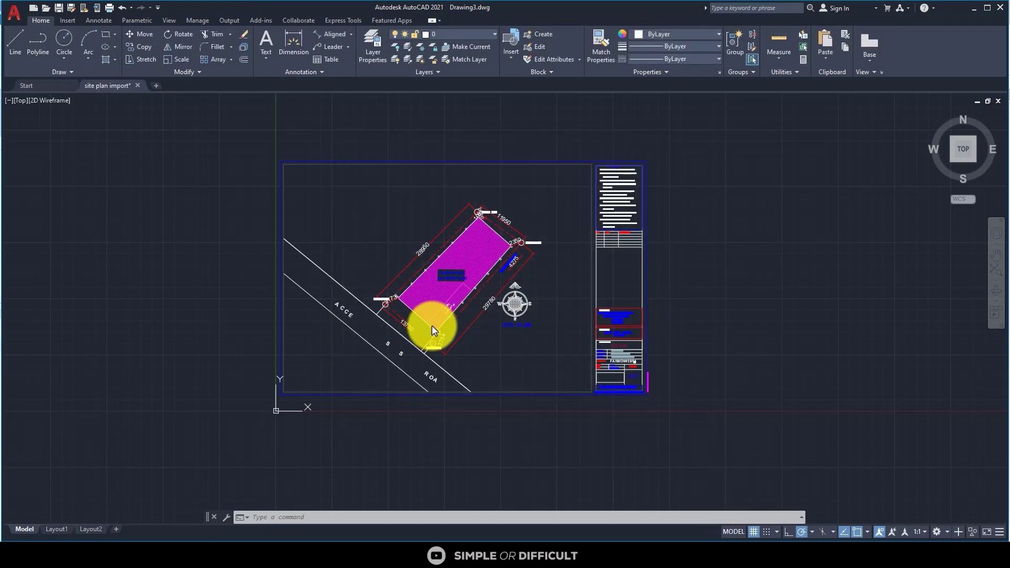
pyautogui.scroll(-2, 428, 327)
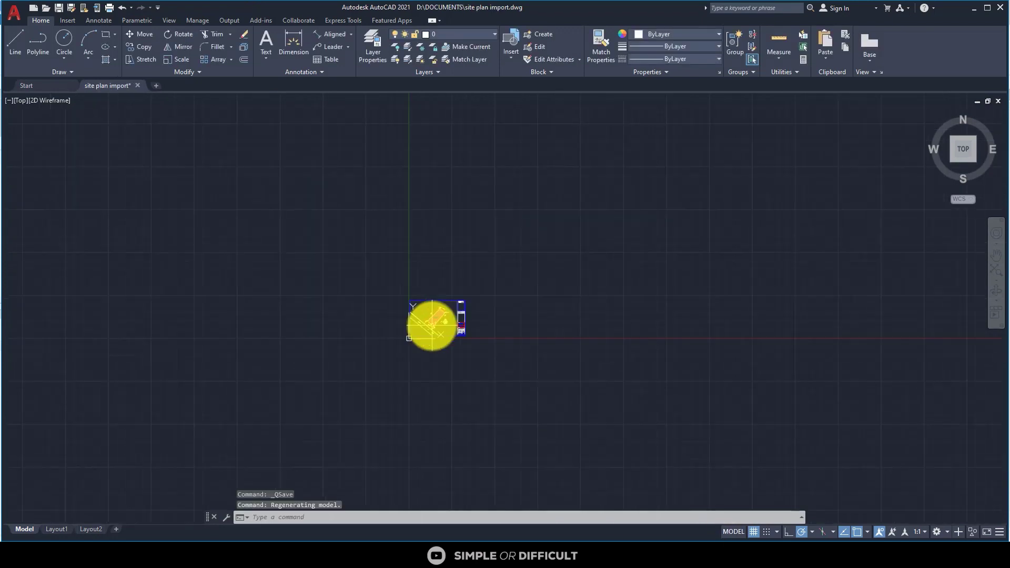
# Minimize AutoCAD, centre Revit's L1 - Architectural plan, and show the Insert tools
pyautogui.click(974, 8)
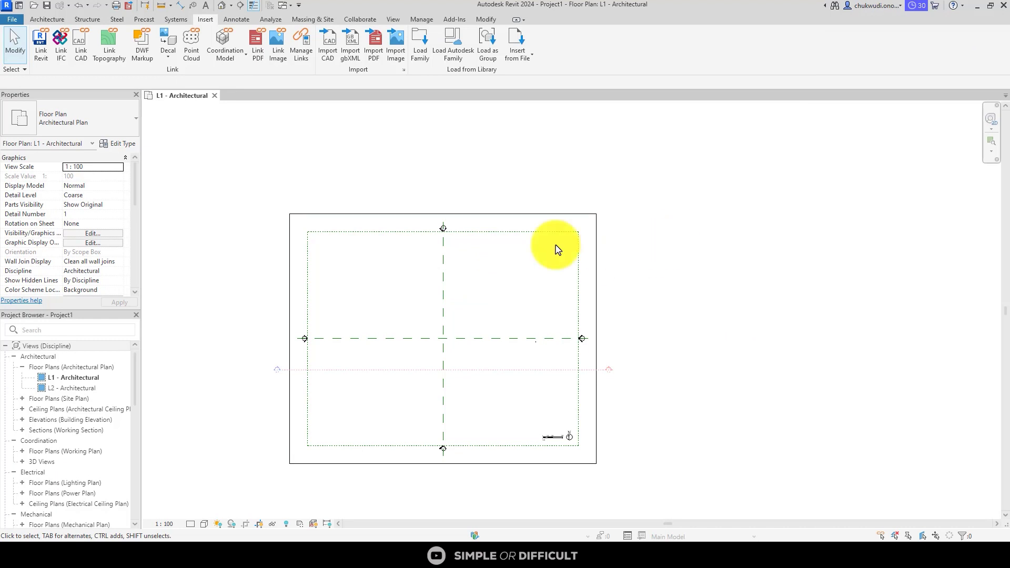
pyautogui.scroll(-1, 604, 208)
pyautogui.scroll(2, 526, 258)
pyautogui.moveTo(520, 271); pyautogui.dragTo(575, 237, button='middle')
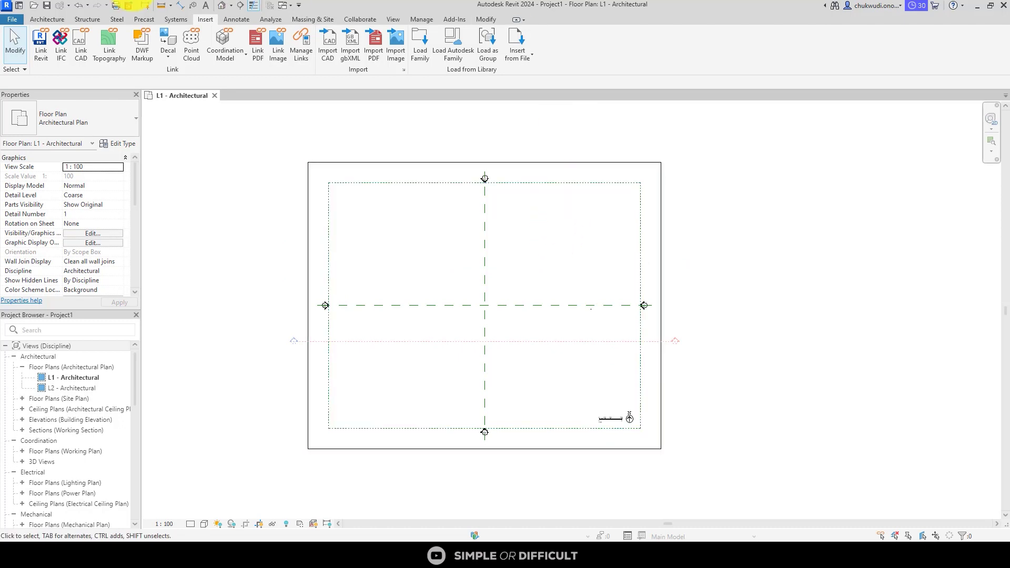
pyautogui.click(49, 21)
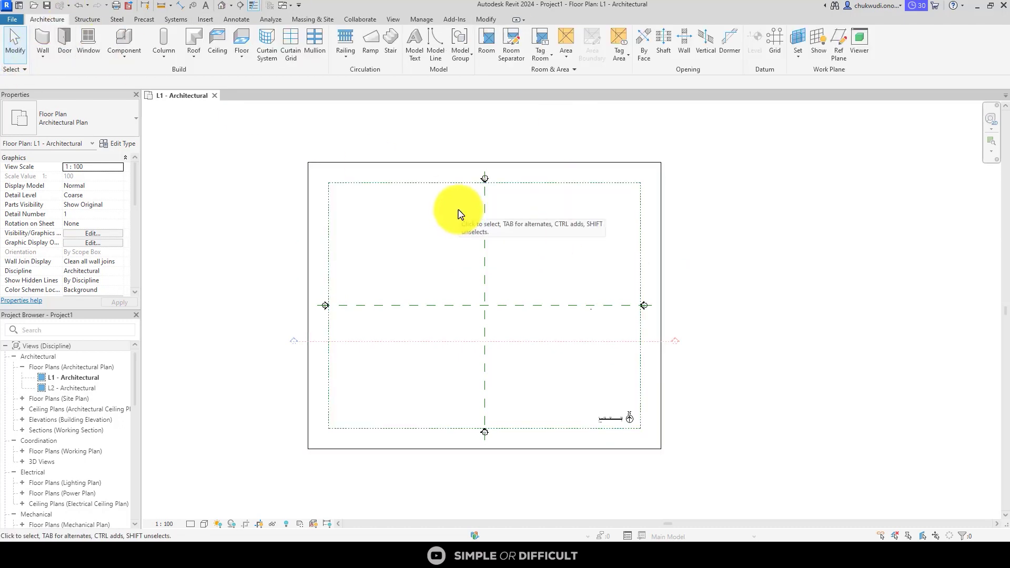
pyautogui.click(206, 19)
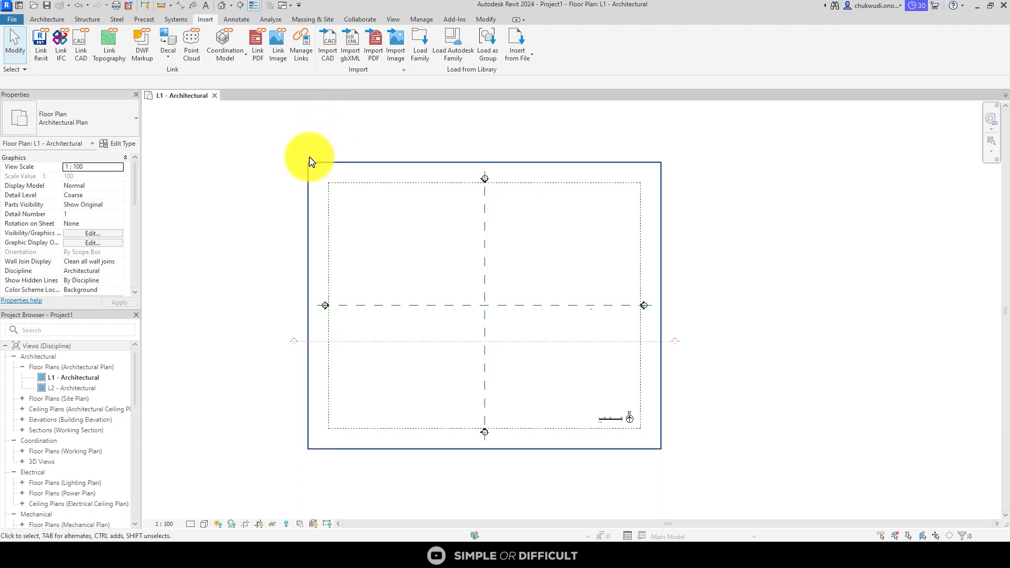
# Choose site plan import.dwg to link, current view only, Invert colours, Auto - Origin to Internal Origin
pyautogui.click(80, 45)
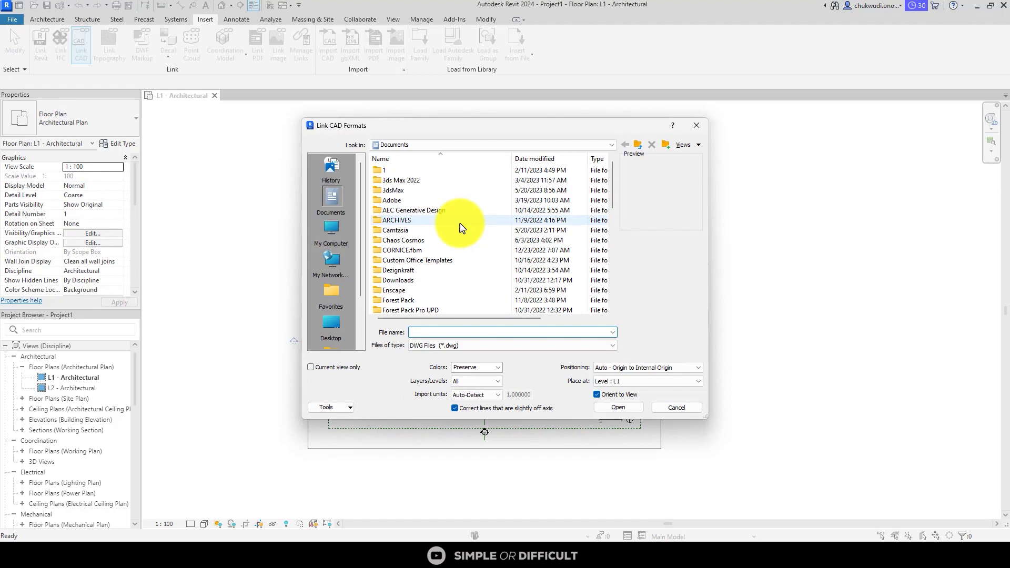
pyautogui.scroll(-3, 457, 225)
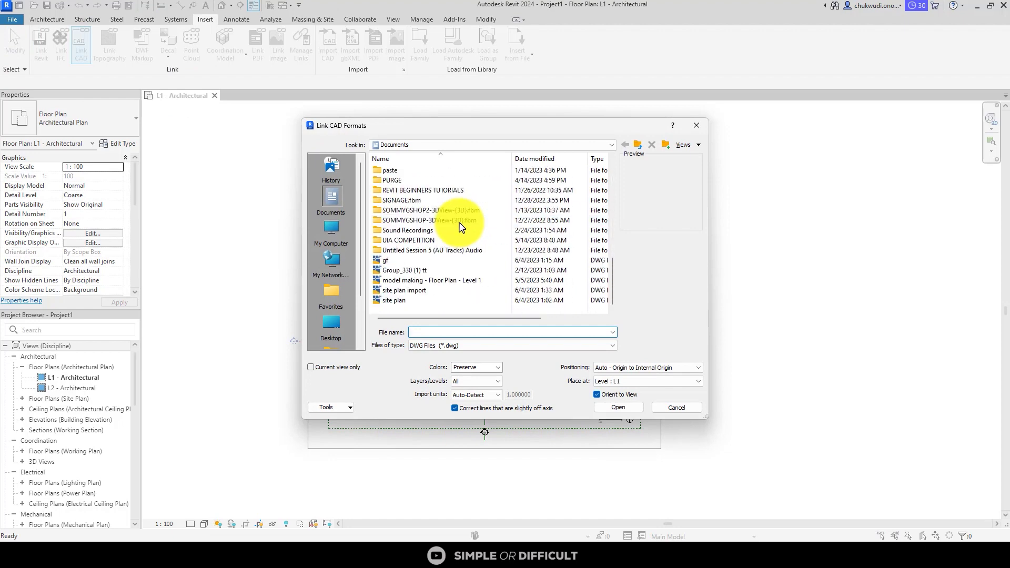
pyautogui.click(423, 290)
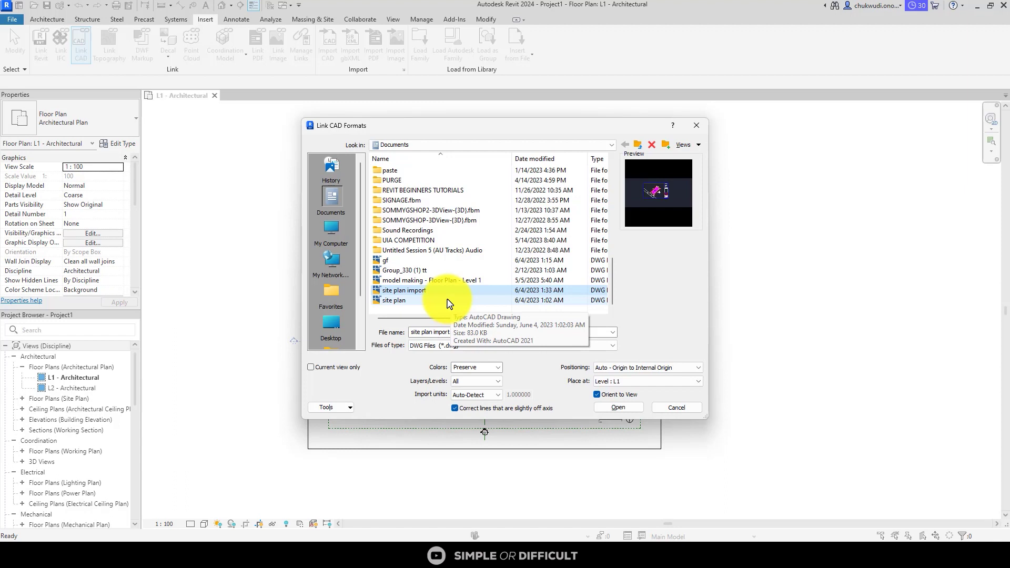
pyautogui.click(498, 368)
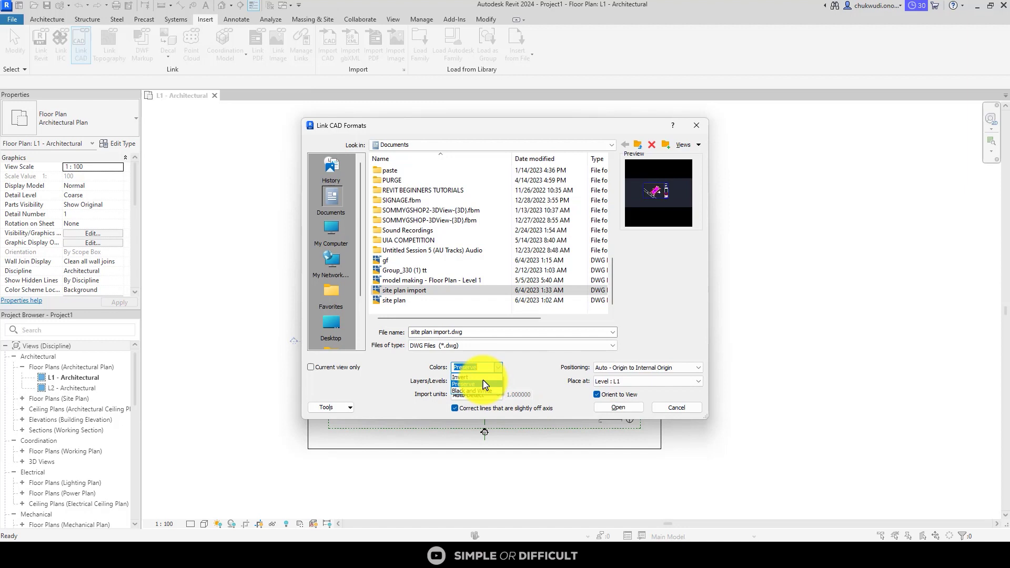
pyautogui.press('Up')
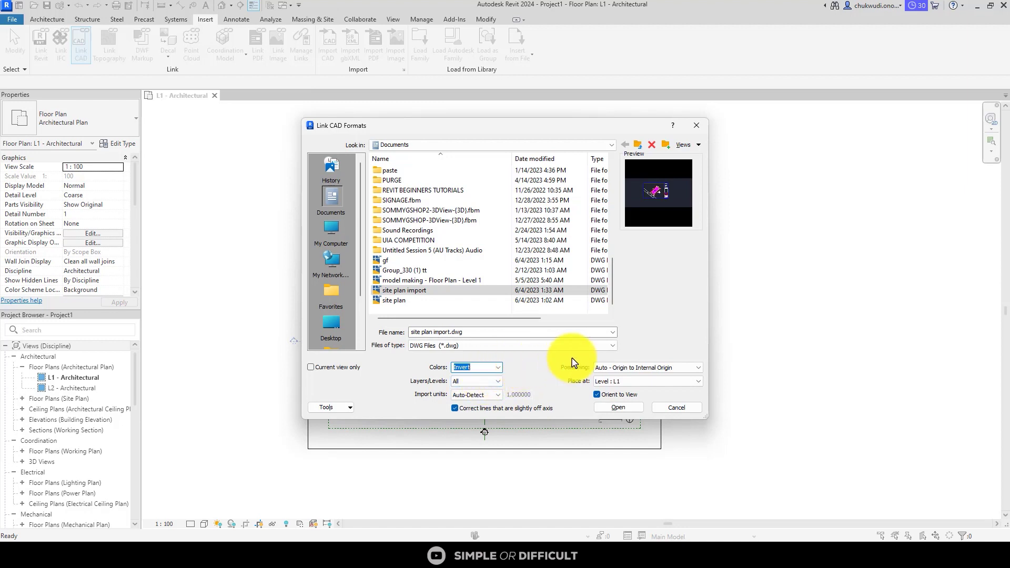
pyautogui.click(600, 370)
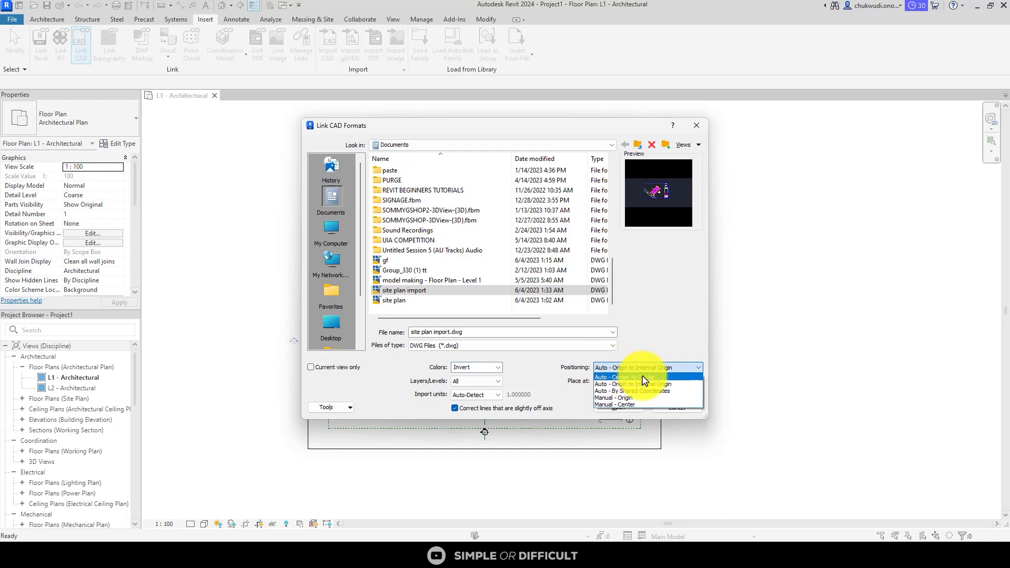
pyautogui.click(654, 333)
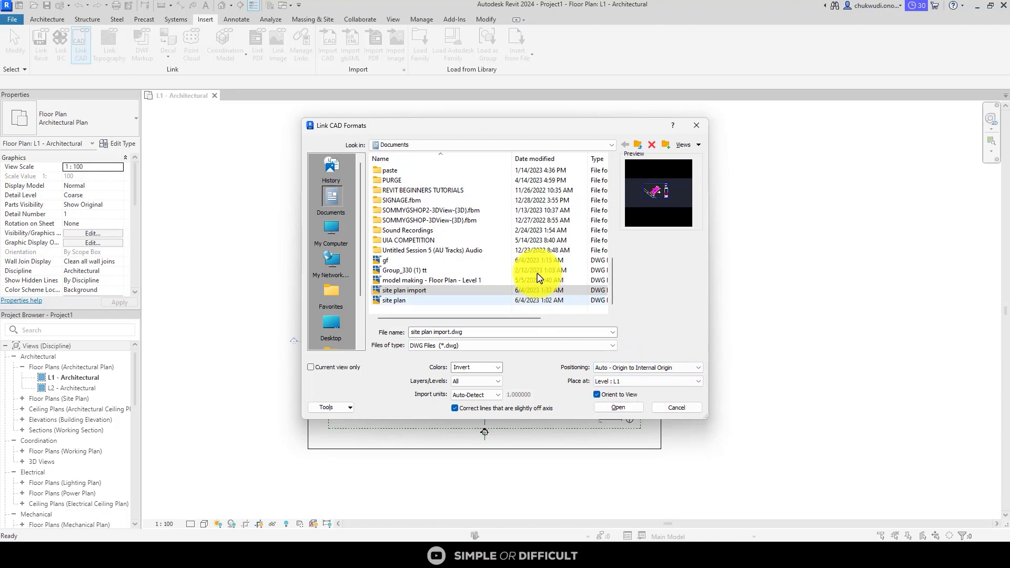
pyautogui.moveTo(544, 134); pyautogui.dragTo(615, 127)
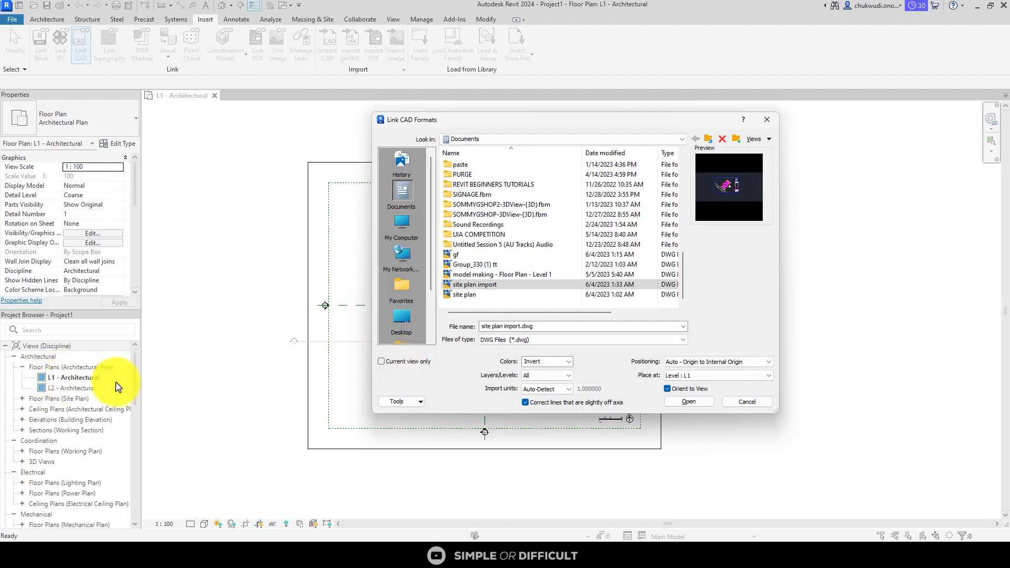
pyautogui.click(409, 362)
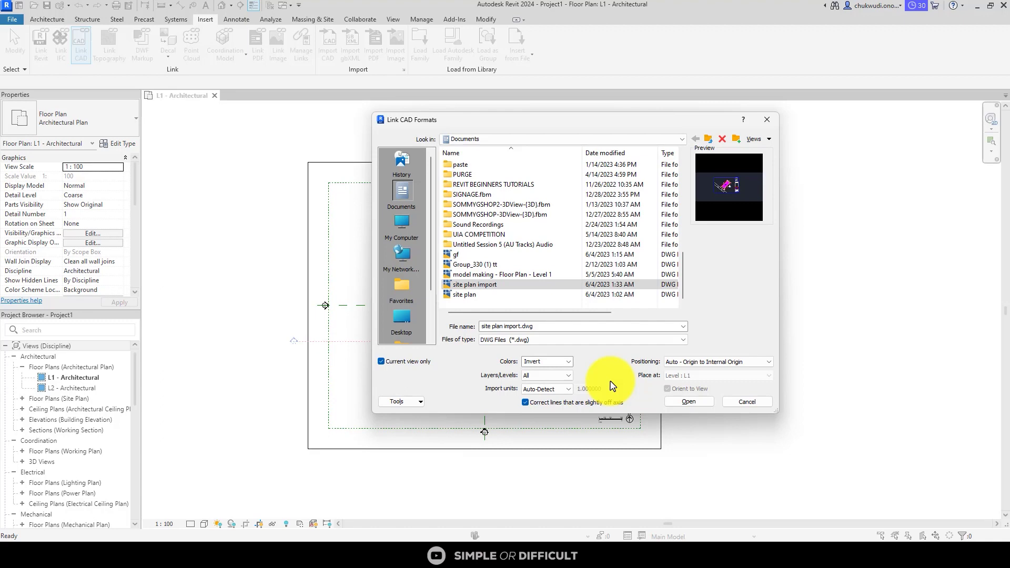
# Link site plan import.dwg into the L1 - Architectural floor plan
pyautogui.click(678, 403)
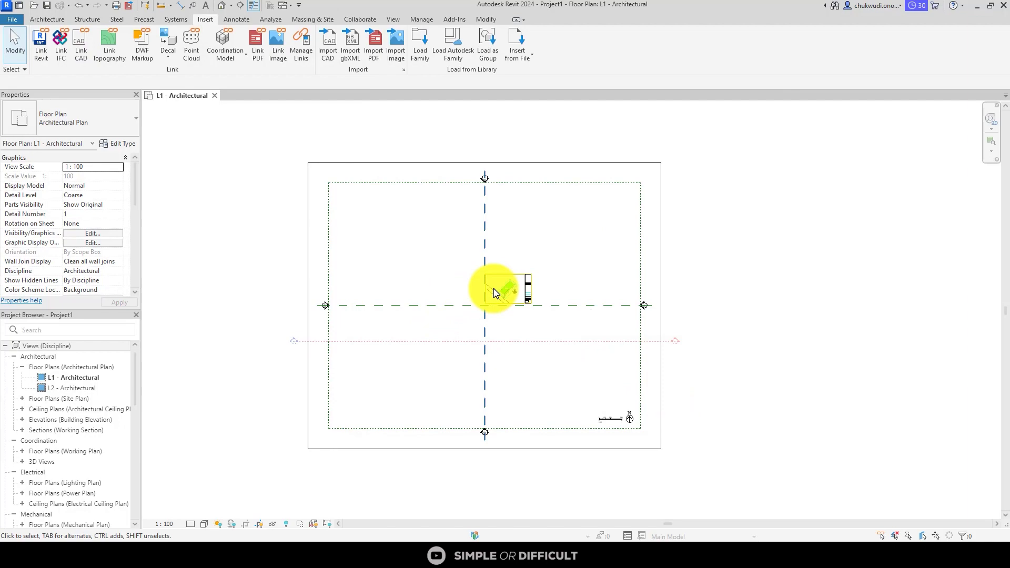
pyautogui.scroll(6, 489, 289)
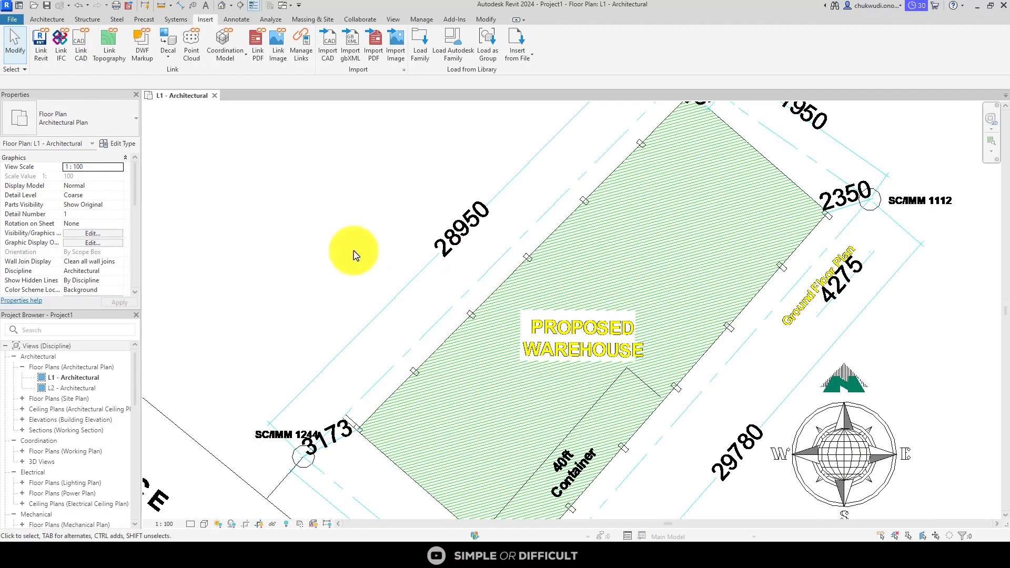
pyautogui.scroll(2, 395, 299)
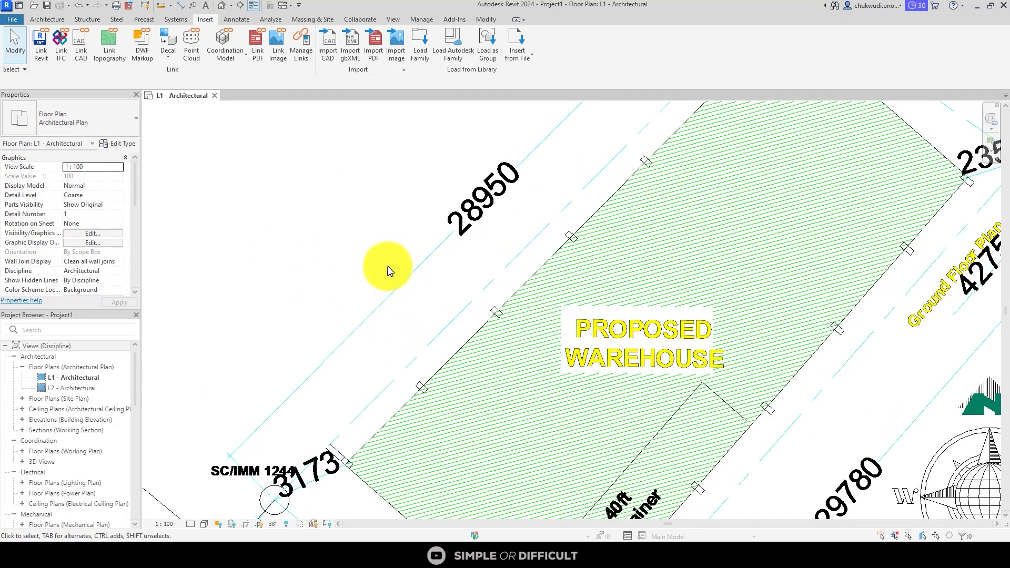
pyautogui.scroll(-3, 388, 270)
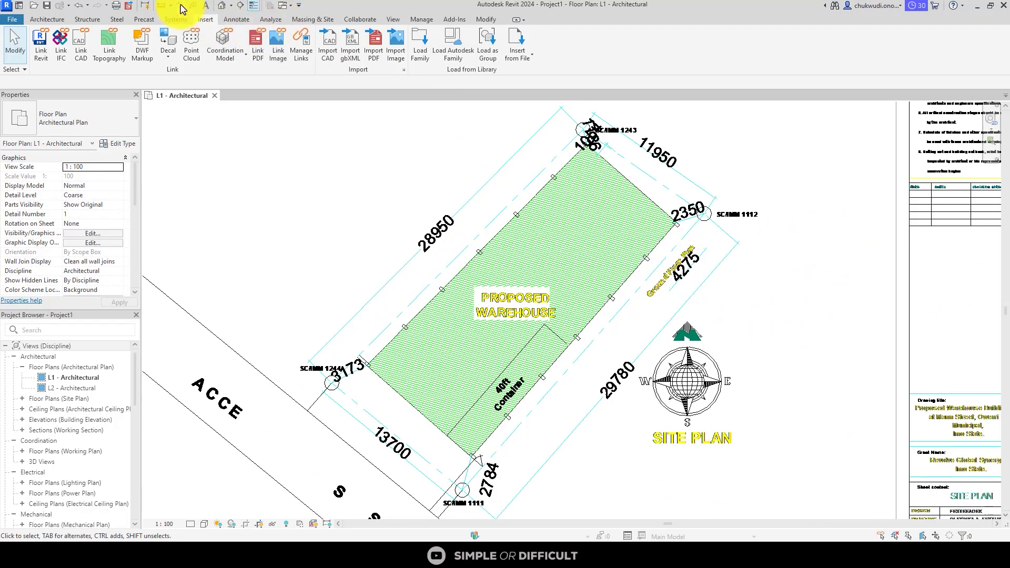
# Start an aligned dimension on the first boundary line of the 28950 side
pyautogui.click(182, 7)
pyautogui.scroll(5, 339, 368)
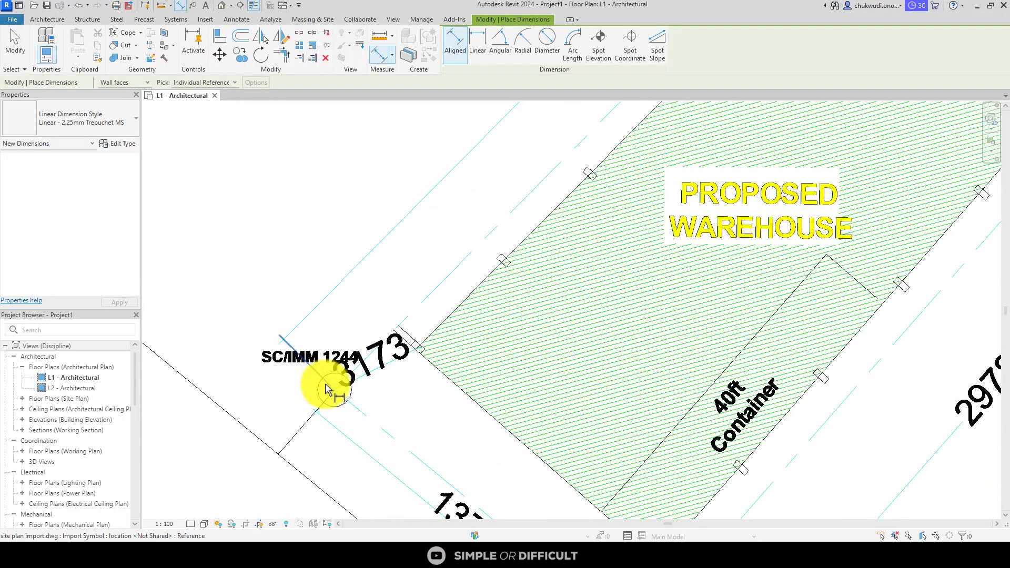
pyautogui.scroll(6, 337, 394)
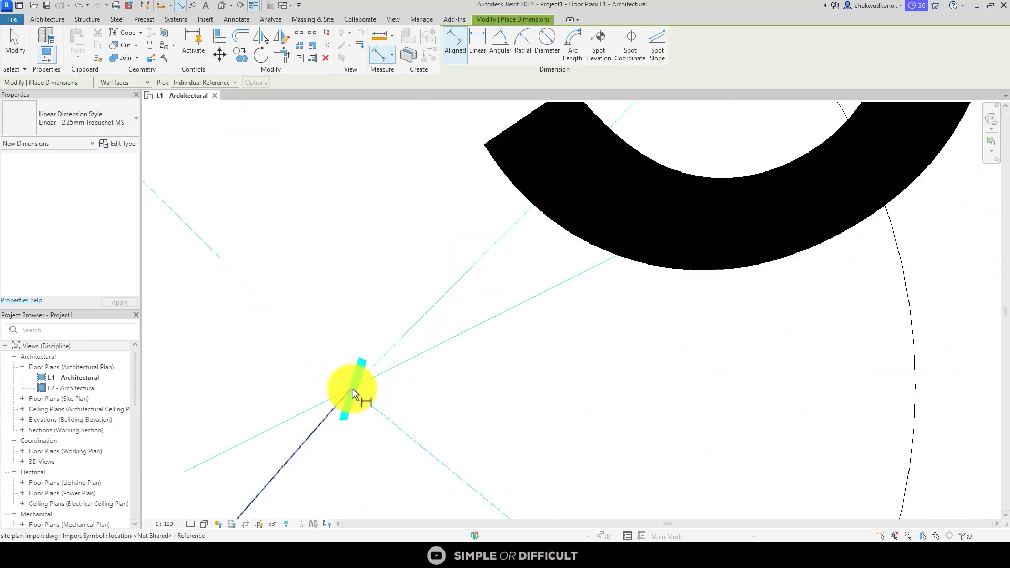
pyautogui.press('Tab')
pyautogui.press('Tab')
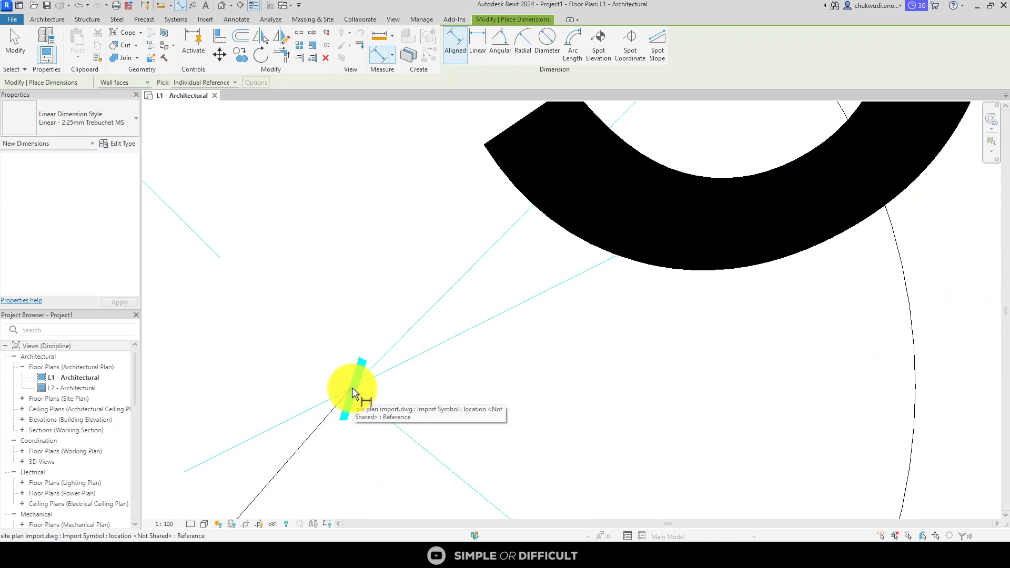
pyautogui.scroll(-4, 351, 391)
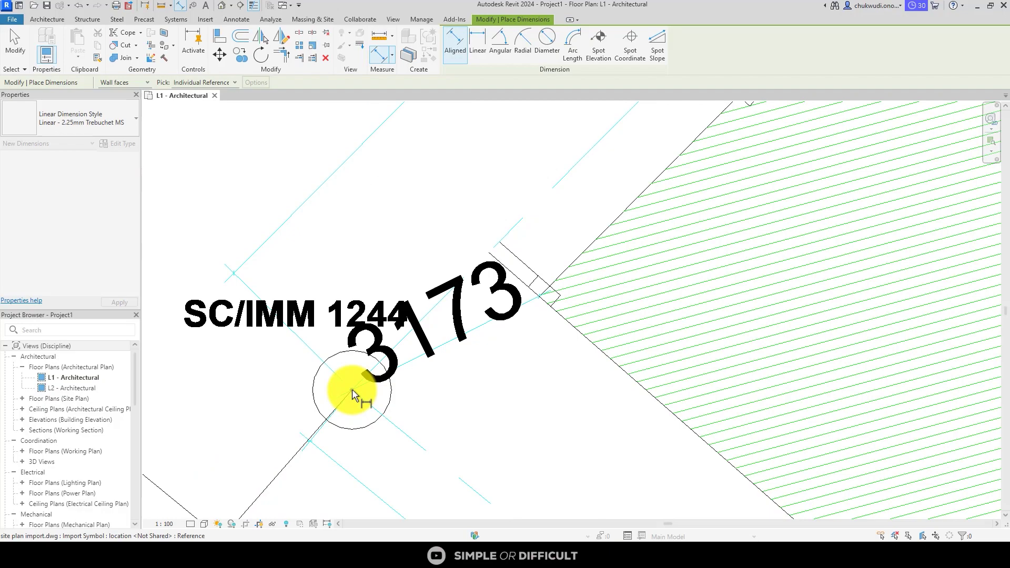
pyautogui.scroll(-4, 352, 390)
# Pick the opposite parallel boundary line, placing a dimension that reads only 3677
pyautogui.moveTo(608, 146); pyautogui.dragTo(450, 383, button='middle')
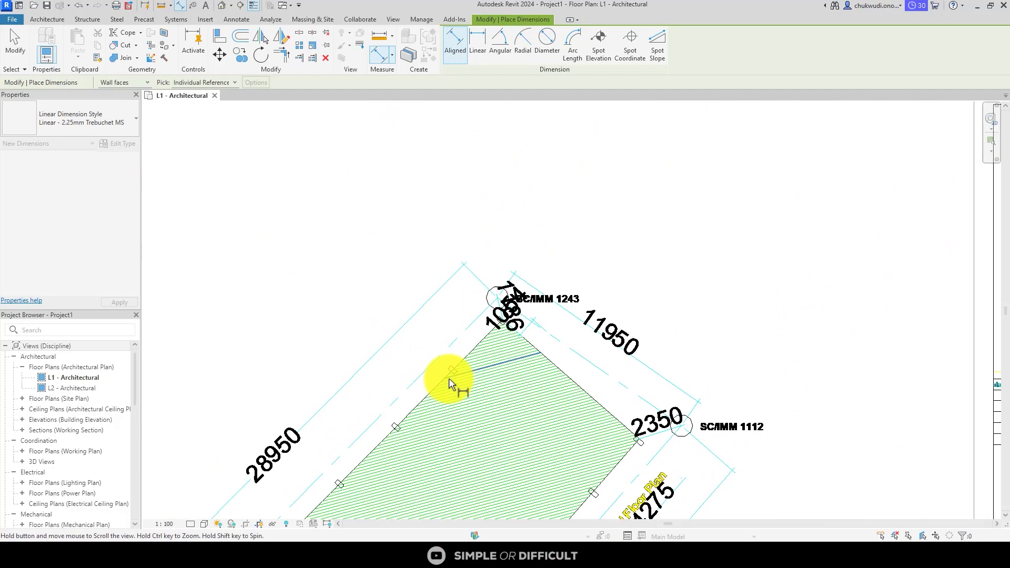
pyautogui.scroll(8, 497, 279)
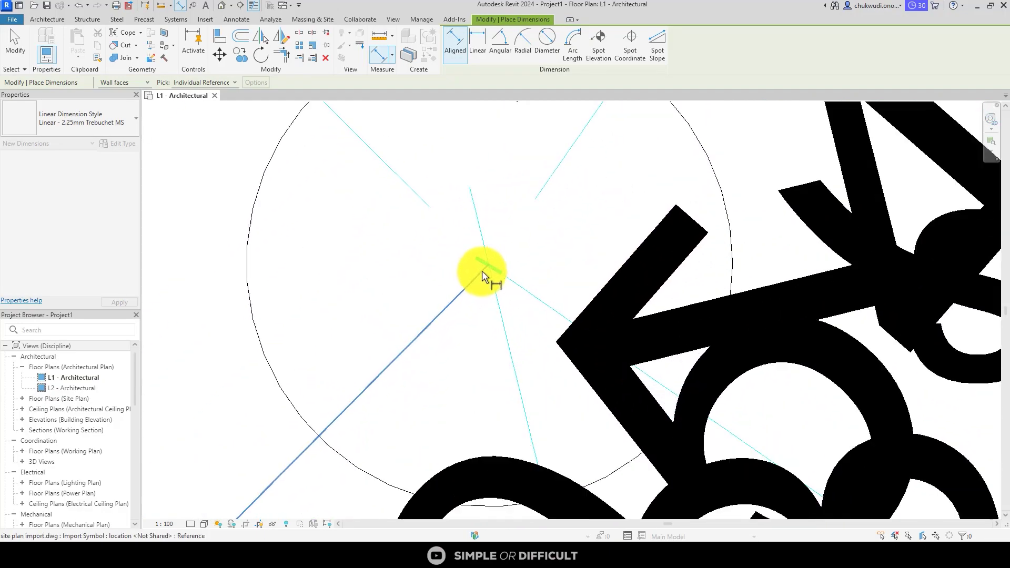
pyautogui.scroll(2, 483, 272)
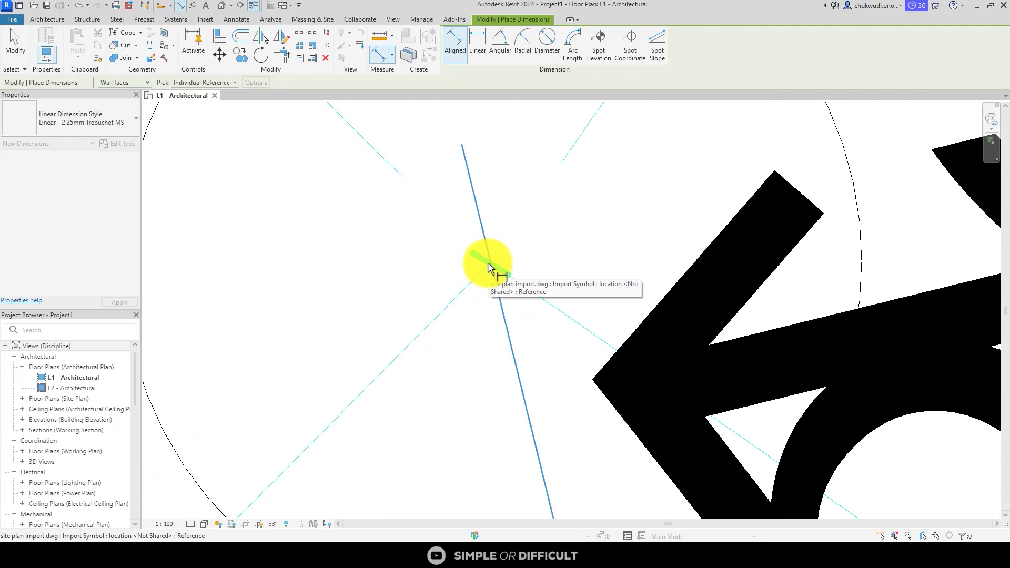
pyautogui.press('Tab')
pyautogui.press('Tab')
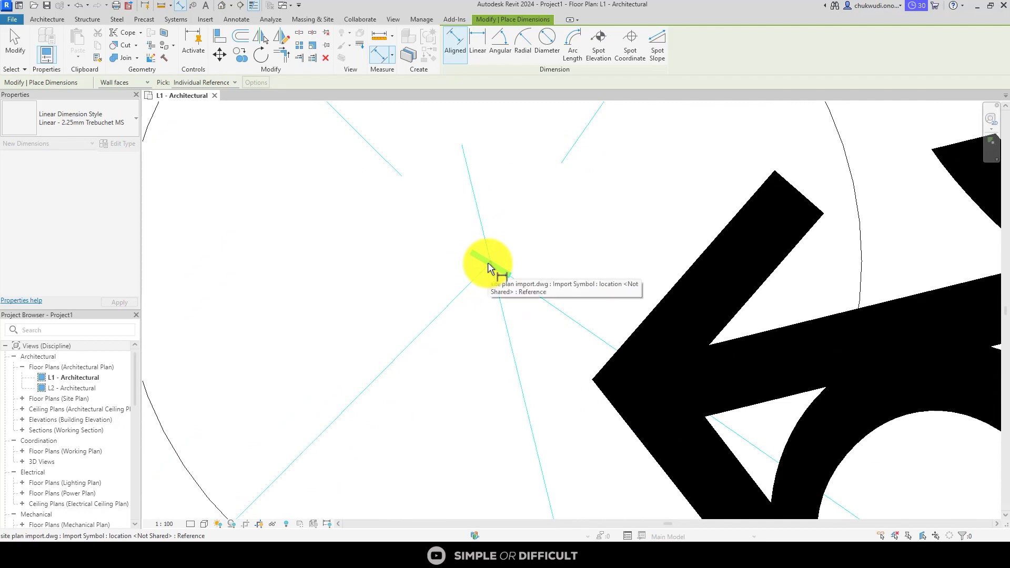
pyautogui.scroll(-5, 488, 262)
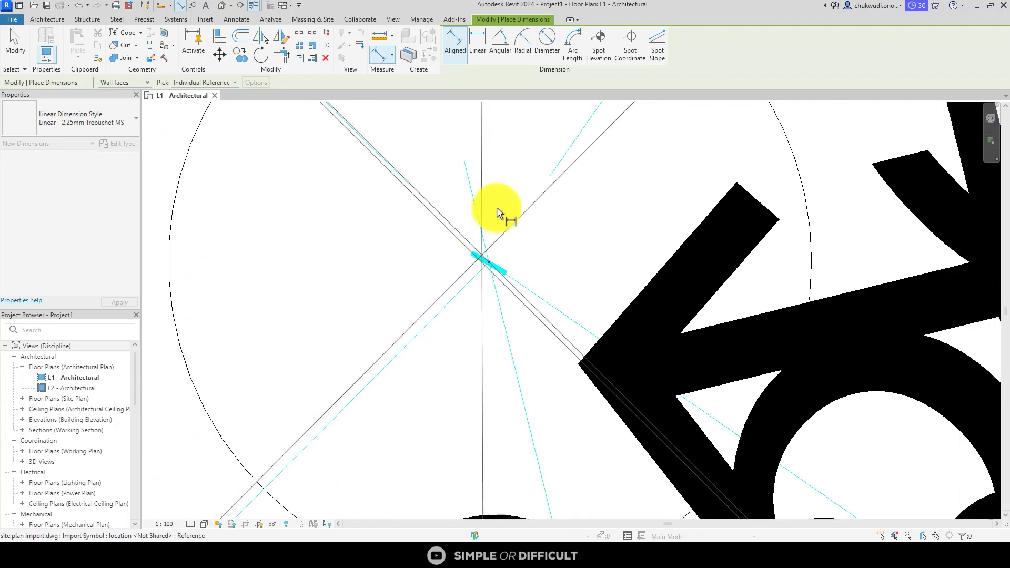
pyautogui.scroll(-3, 498, 175)
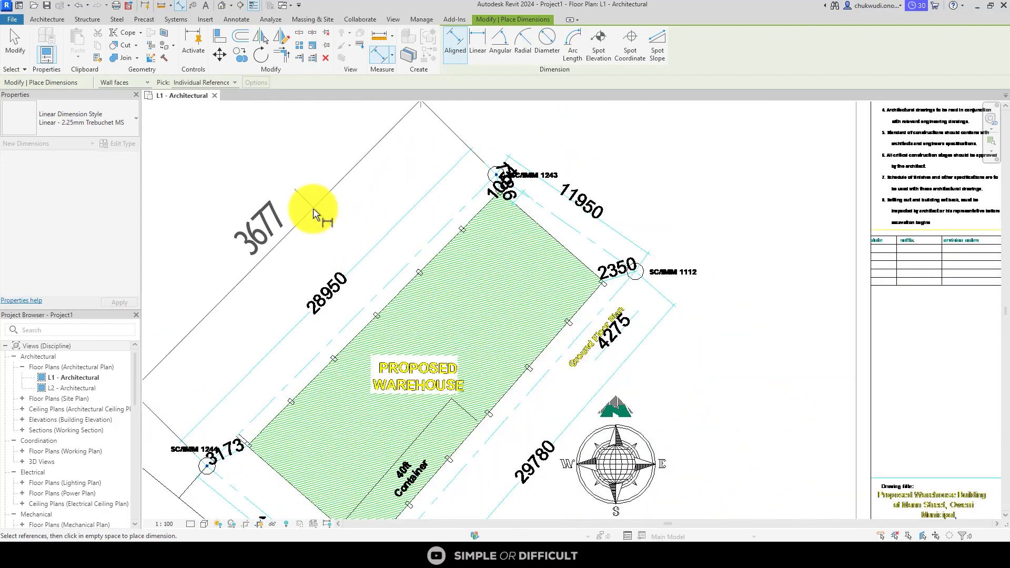
pyautogui.click(15, 43)
pyautogui.scroll(6, 318, 273)
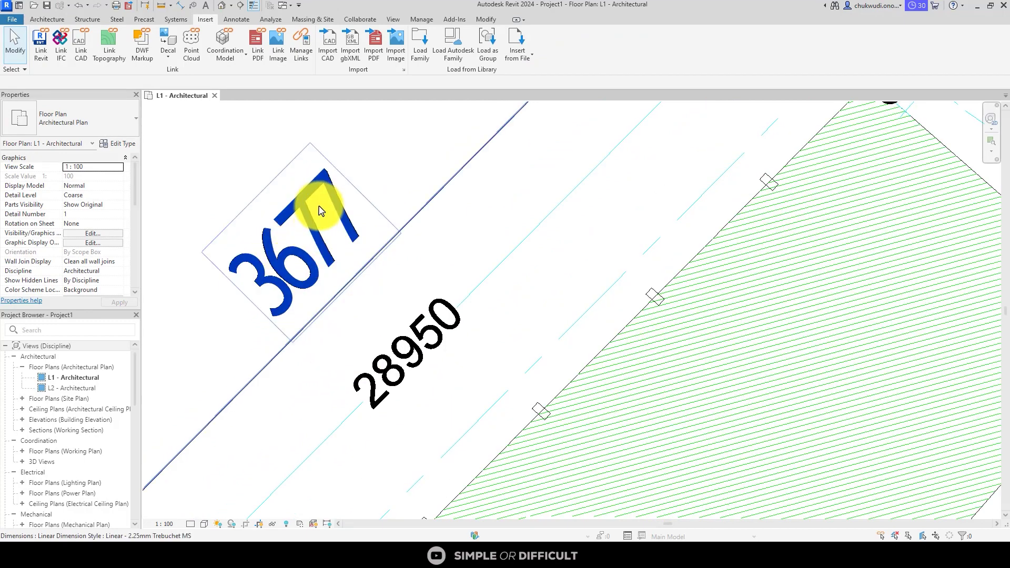
pyautogui.scroll(3, 379, 370)
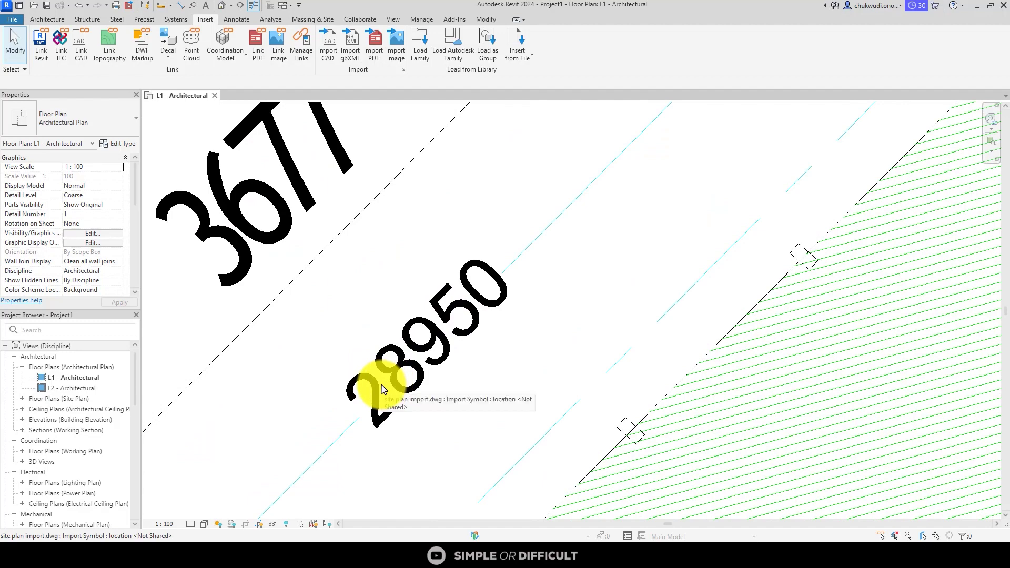
pyautogui.scroll(-6, 452, 268)
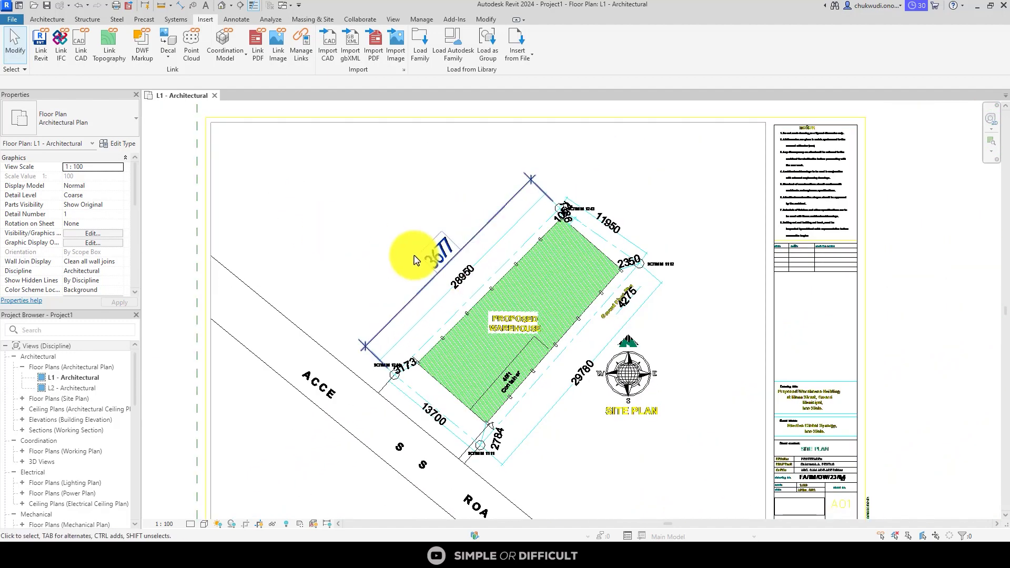
pyautogui.click(47, 20)
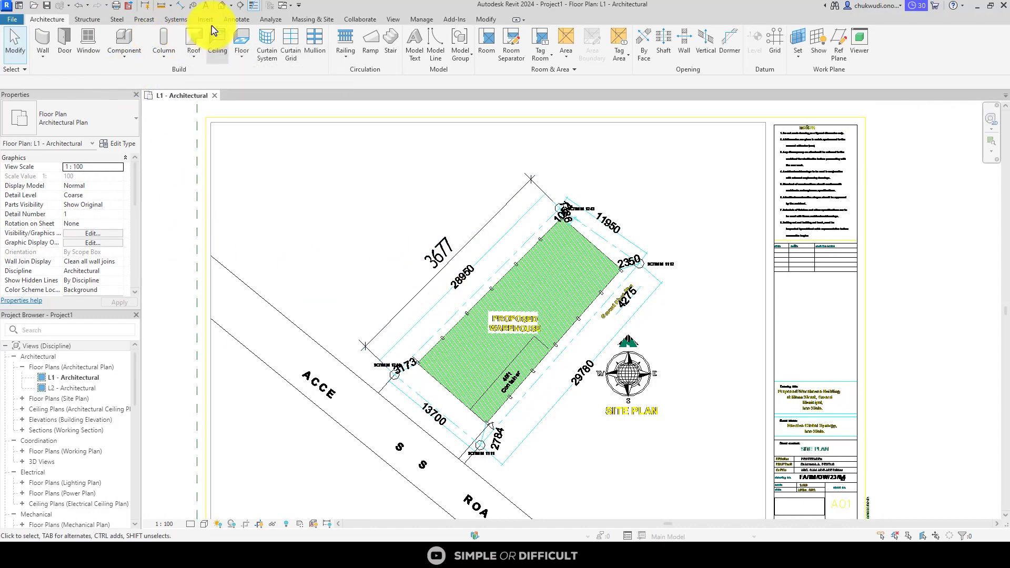
pyautogui.click(236, 19)
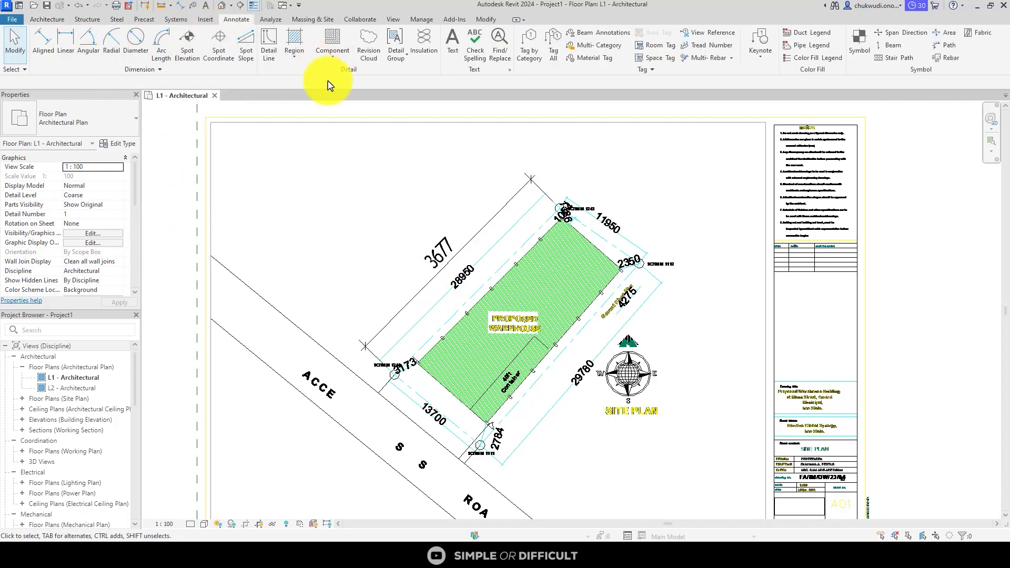
# Draw a 28950-long detail line from the SC/IMM 1244 corner along the long boundary
pyautogui.click(268, 48)
pyautogui.scroll(5, 394, 374)
pyautogui.scroll(5, 351, 389)
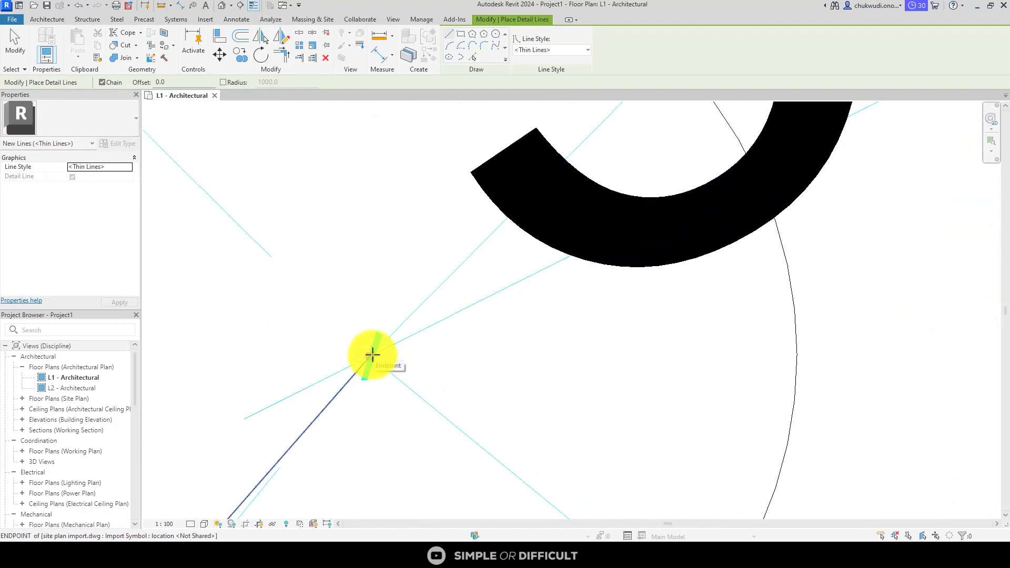
pyautogui.click(372, 355)
pyautogui.scroll(-3, 374, 349)
pyautogui.scroll(-3, 395, 317)
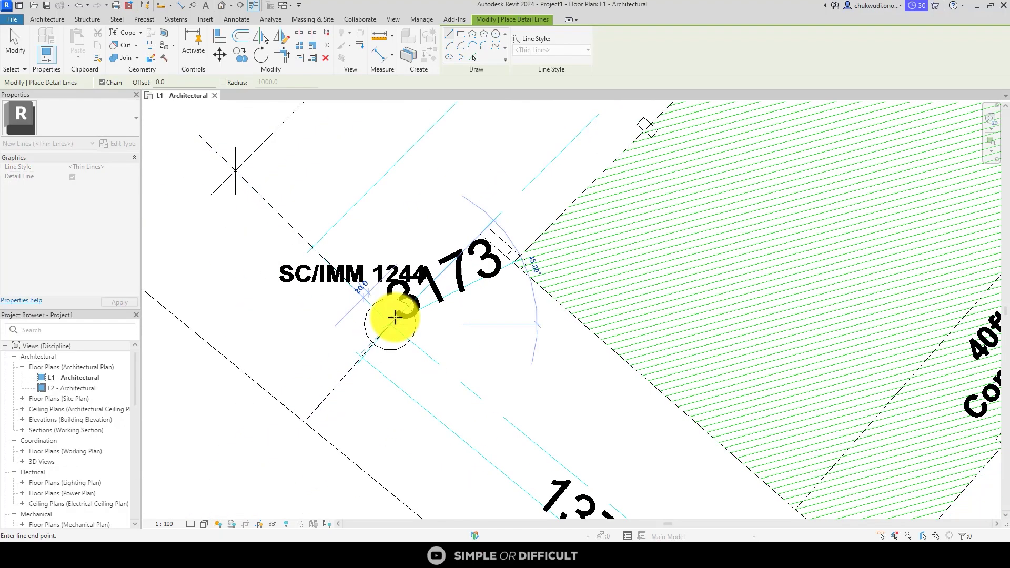
pyautogui.scroll(-5, 395, 318)
pyautogui.scroll(2, 526, 190)
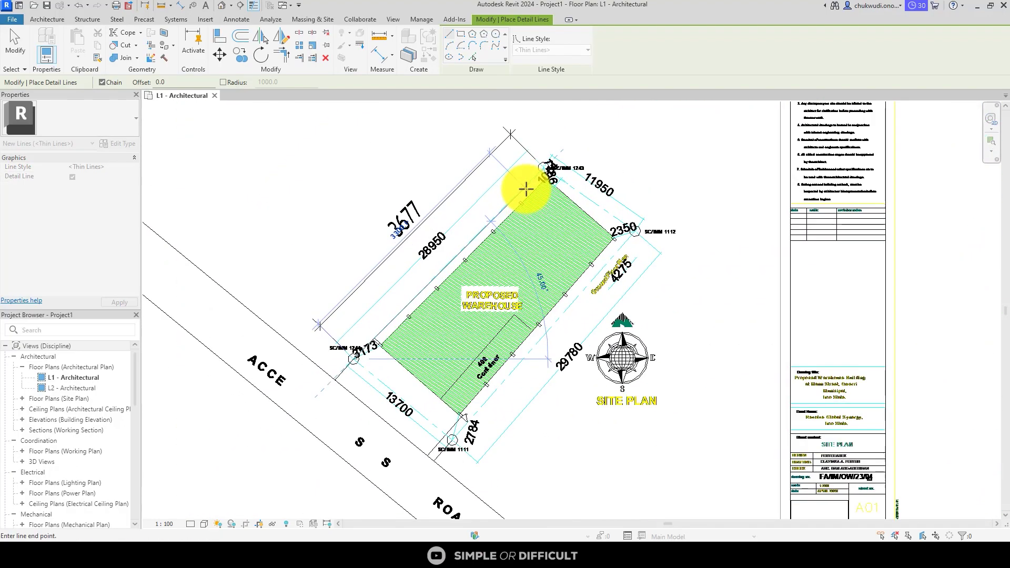
pyautogui.scroll(5, 526, 189)
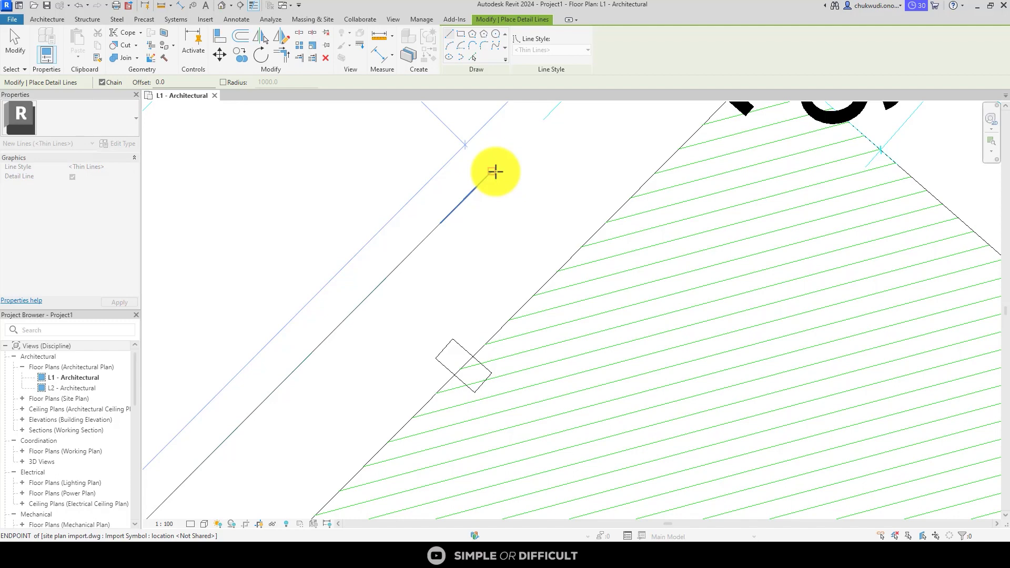
pyautogui.scroll(-6, 495, 171)
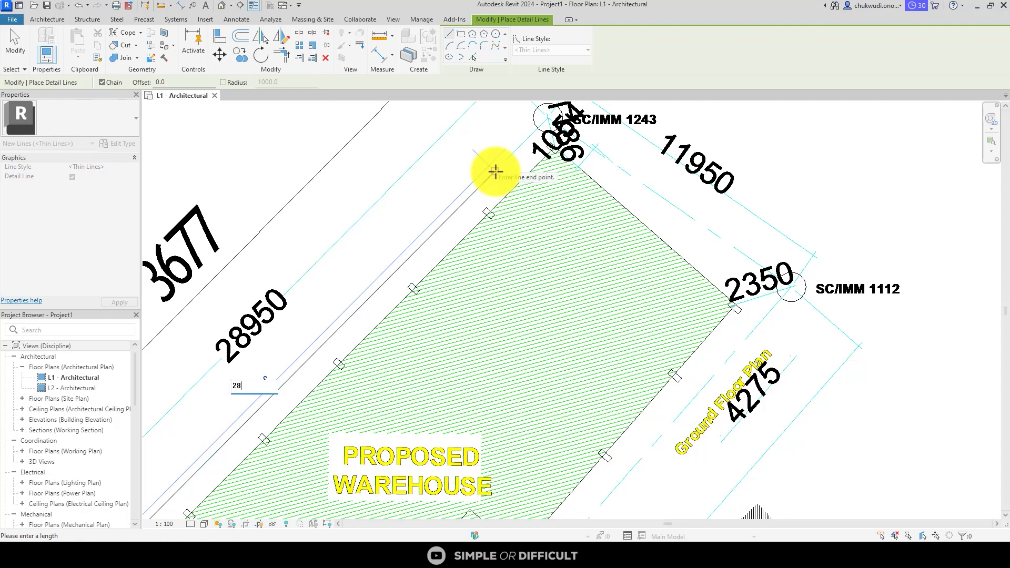
pyautogui.press('Return')
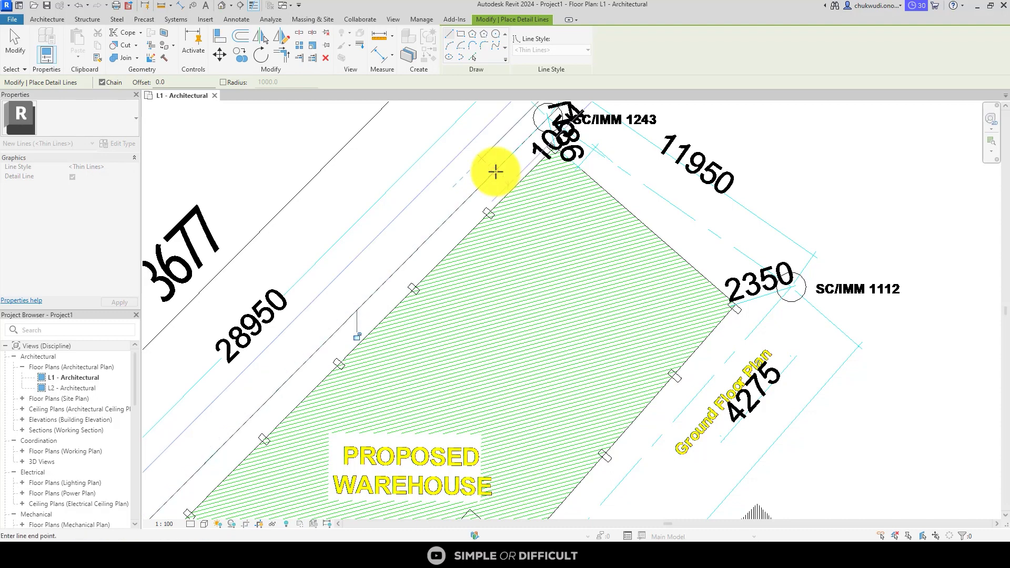
# Finish the detail line, then select the linked site plan and centre it in view
pyautogui.click(15, 46)
pyautogui.scroll(-4, 564, 195)
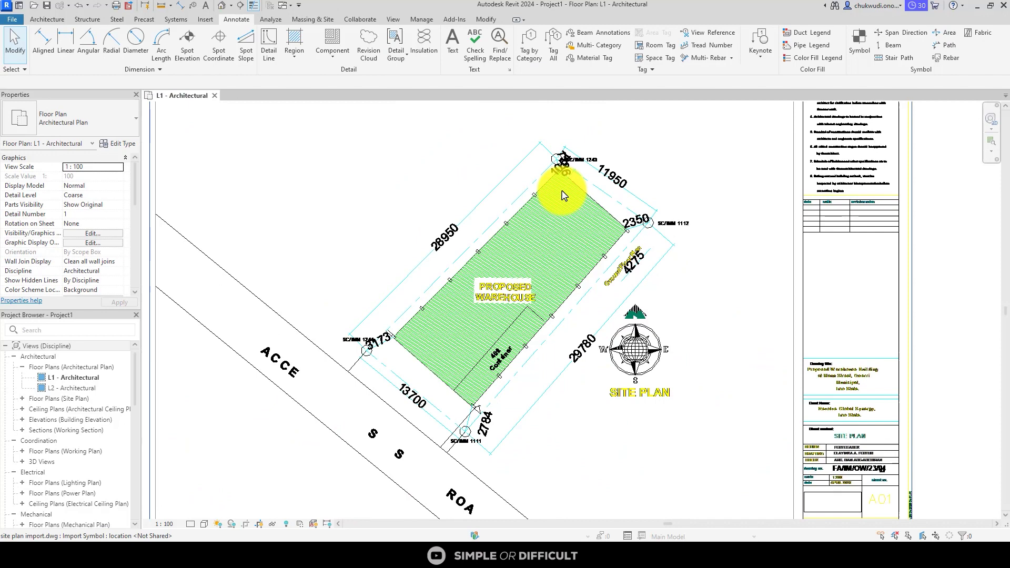
pyautogui.scroll(-2, 563, 198)
pyautogui.click(451, 251)
pyautogui.scroll(-4, 421, 231)
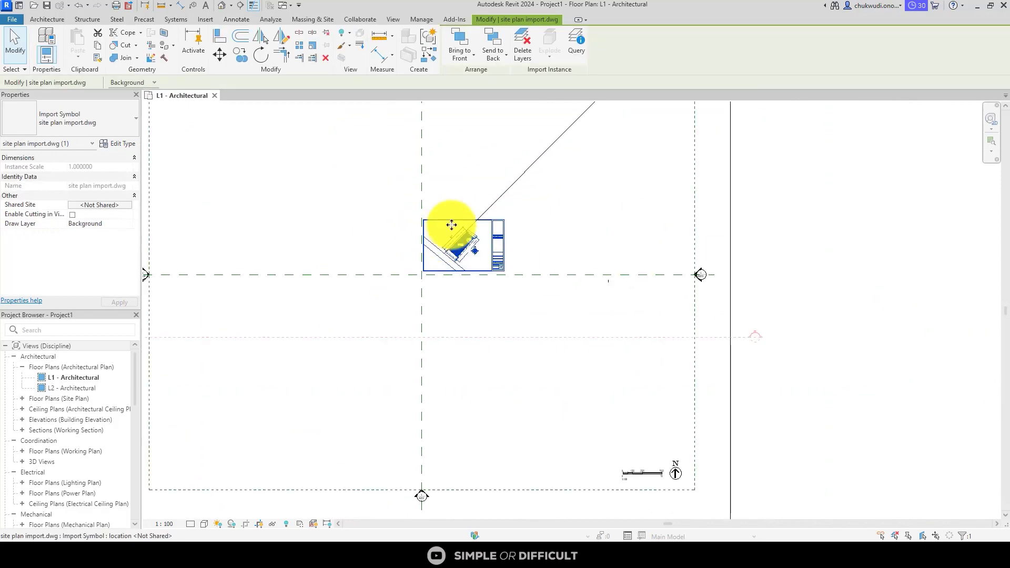
pyautogui.moveTo(451, 225); pyautogui.dragTo(380, 348, button='middle')
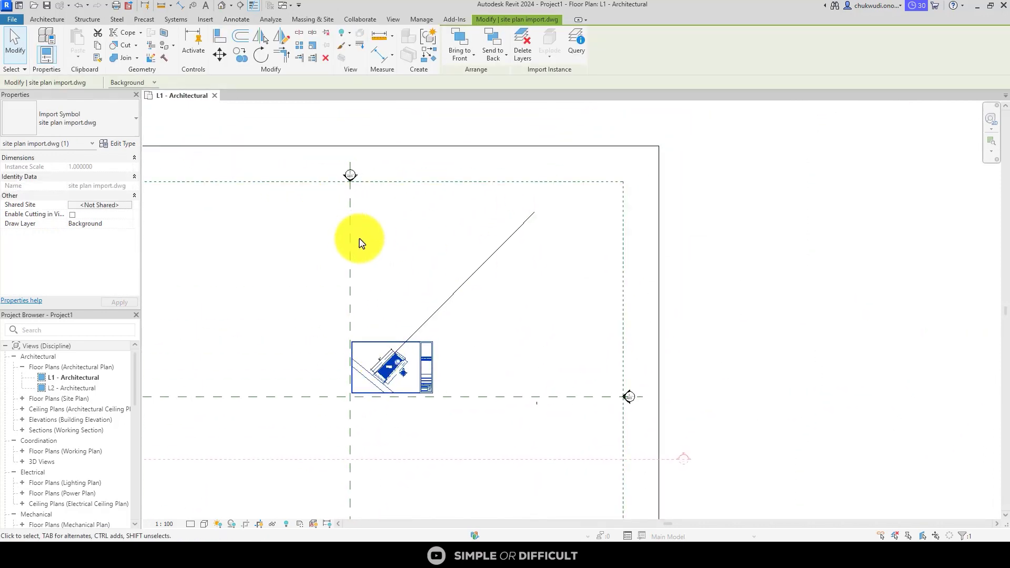
pyautogui.scroll(6, 394, 361)
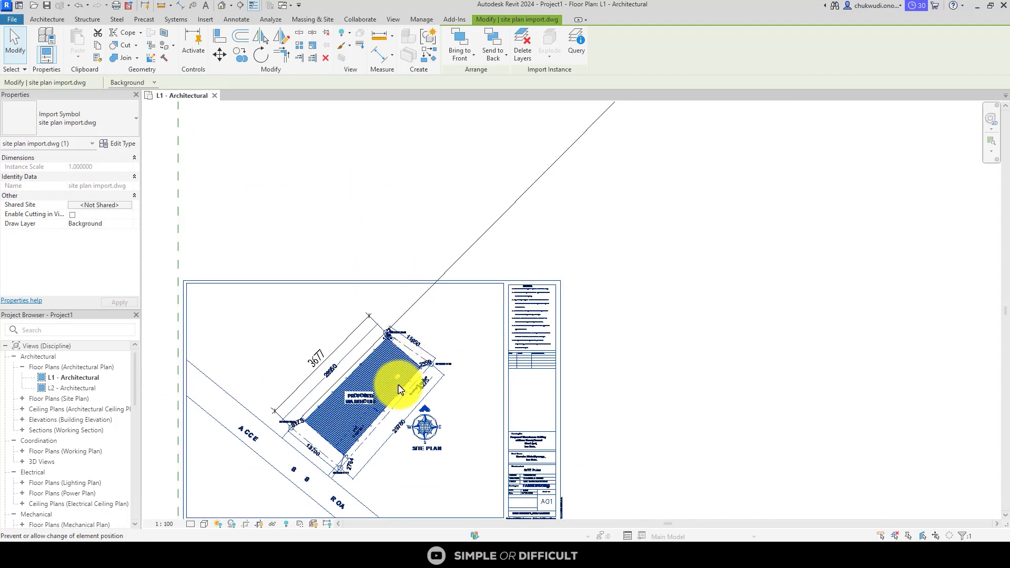
pyautogui.scroll(3, 362, 387)
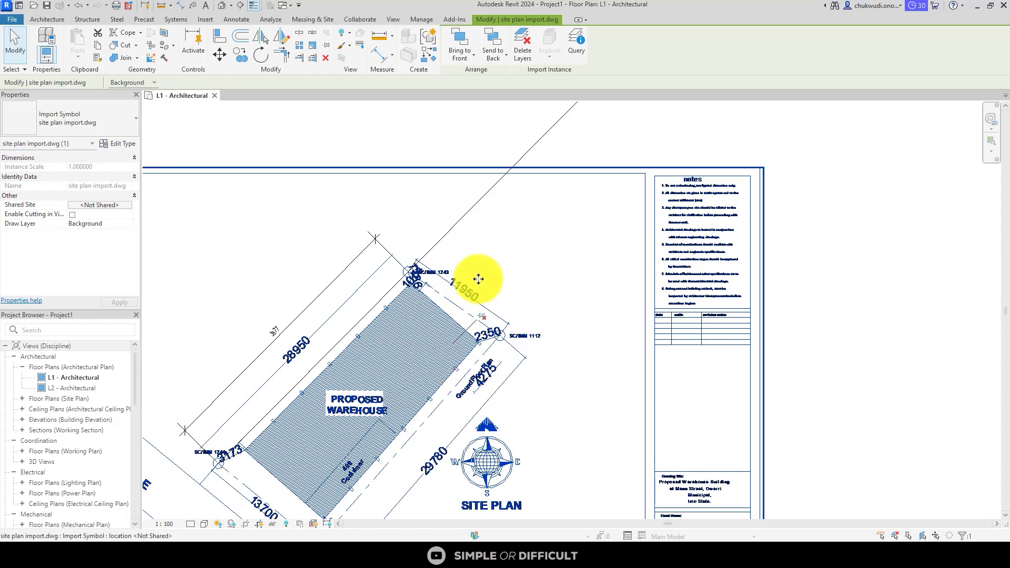
pyautogui.scroll(-3, 499, 264)
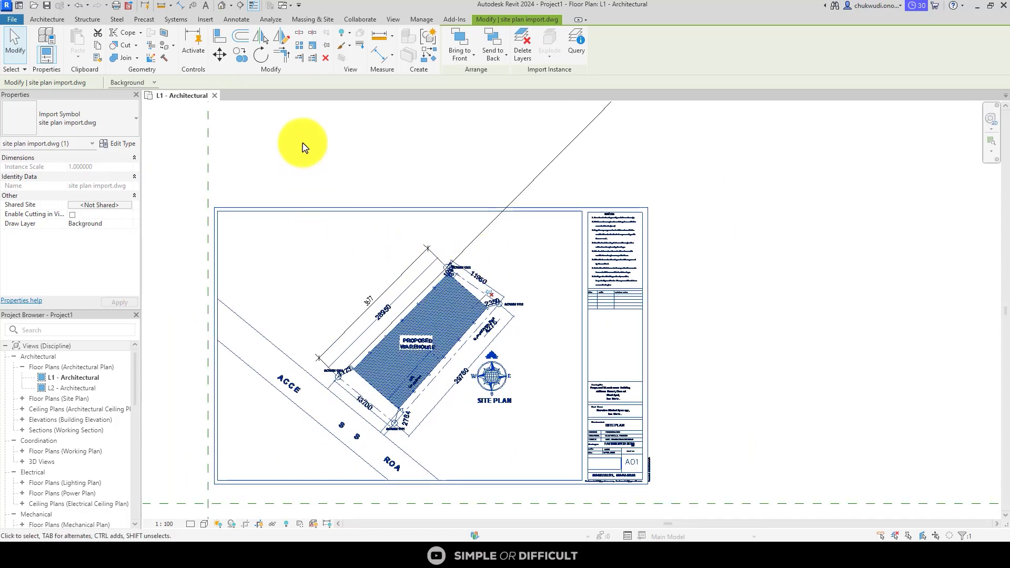
# Start scaling the site plan, then cancel with Escape and deselect it
pyautogui.click(312, 47)
pyautogui.scroll(2, 342, 400)
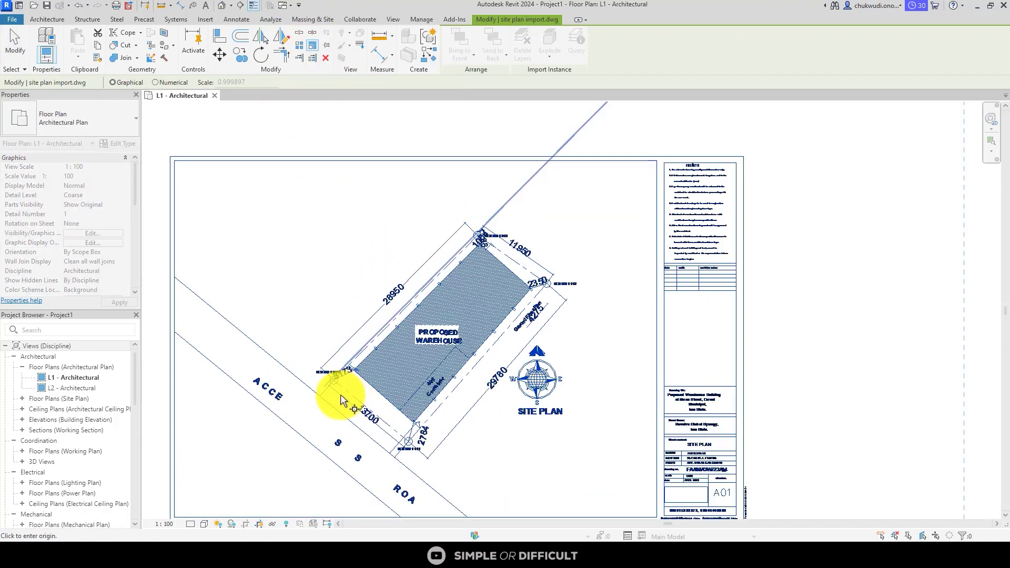
pyautogui.scroll(5, 339, 394)
pyautogui.scroll(3, 270, 376)
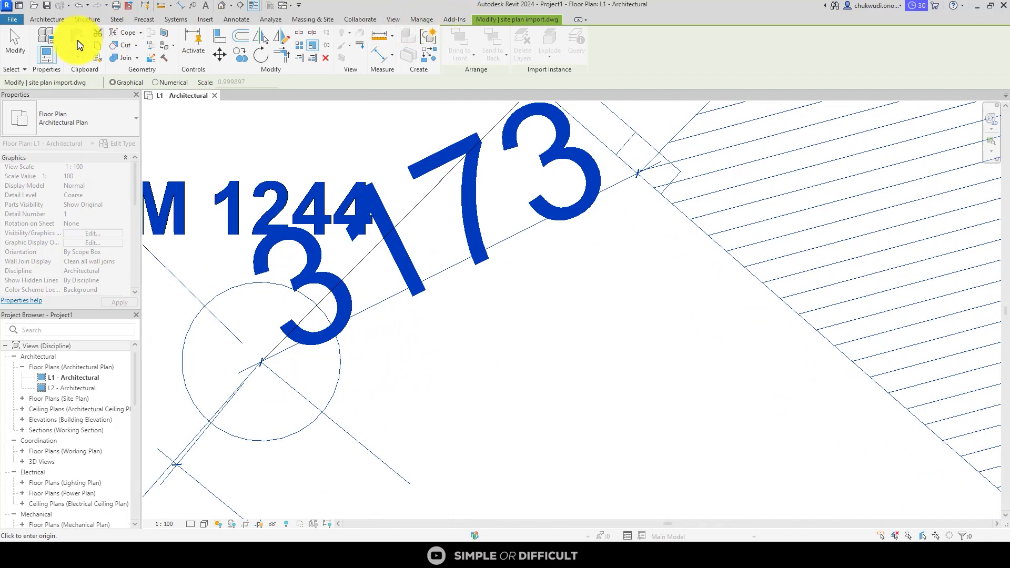
pyautogui.scroll(-6, 487, 253)
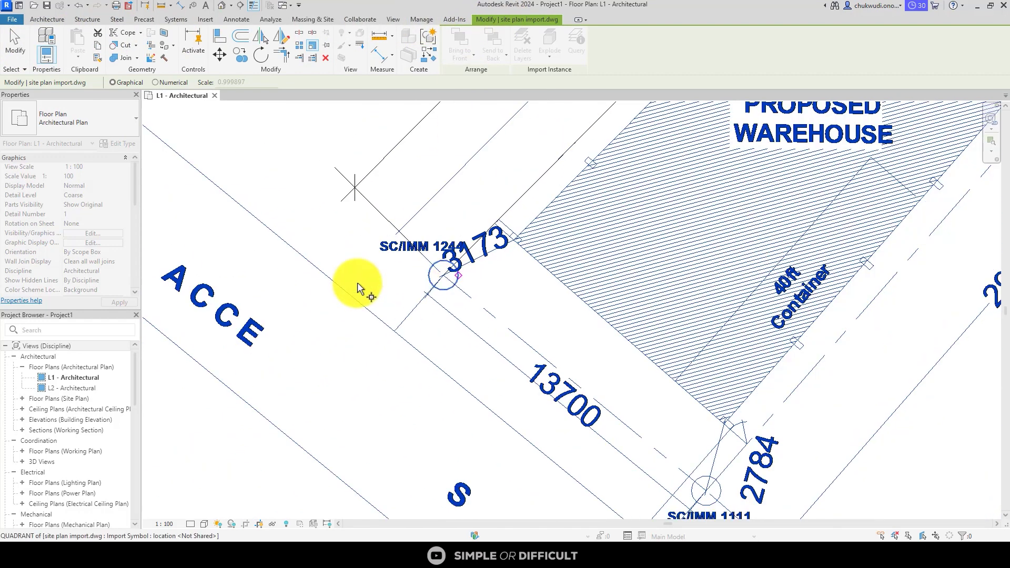
pyautogui.press('Escape')
pyautogui.press('Escape')
pyautogui.scroll(-8, 472, 206)
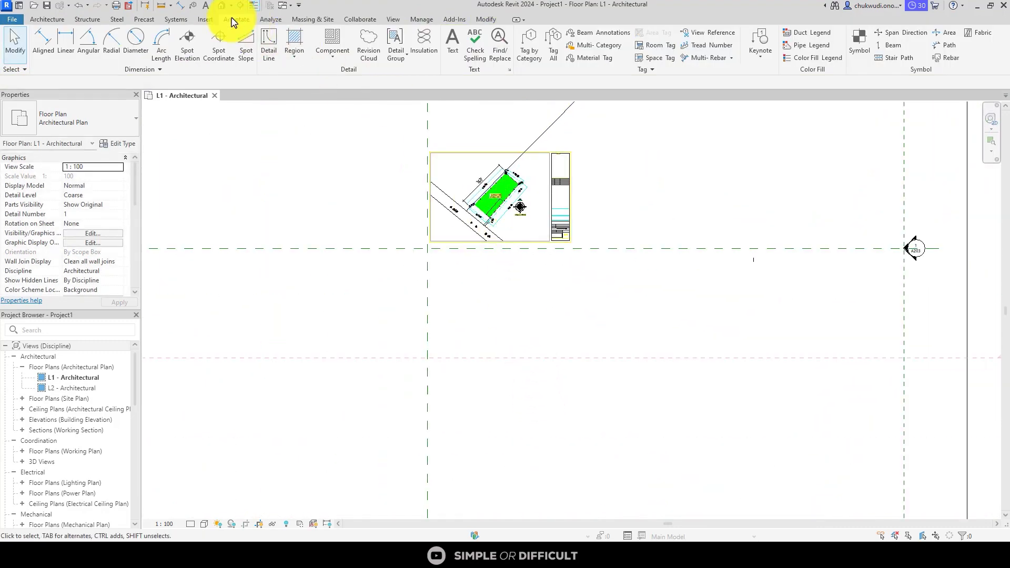
# Reselect the linked site plan and restart the graphical Scale command
pyautogui.click(566, 216)
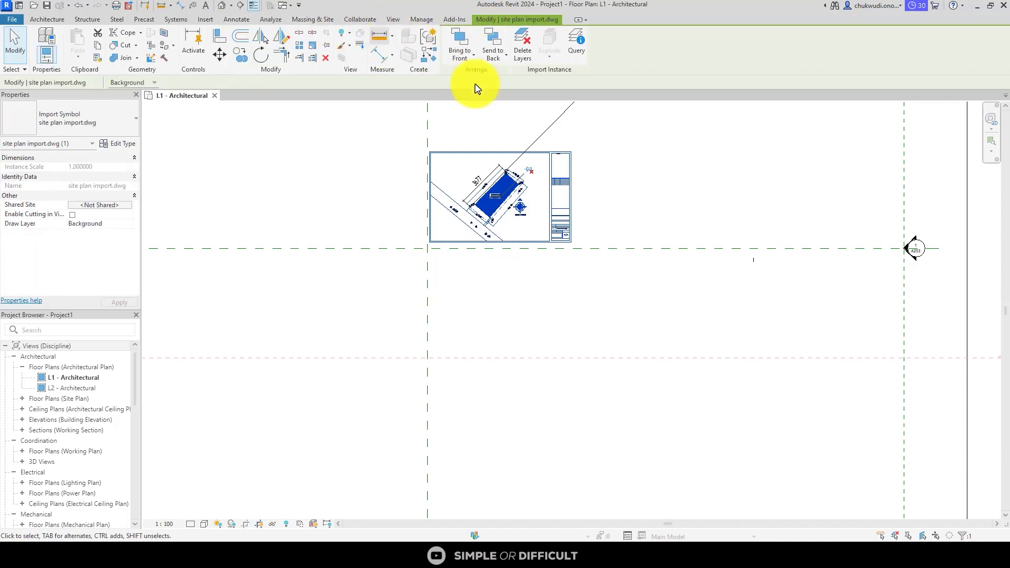
pyautogui.click(313, 46)
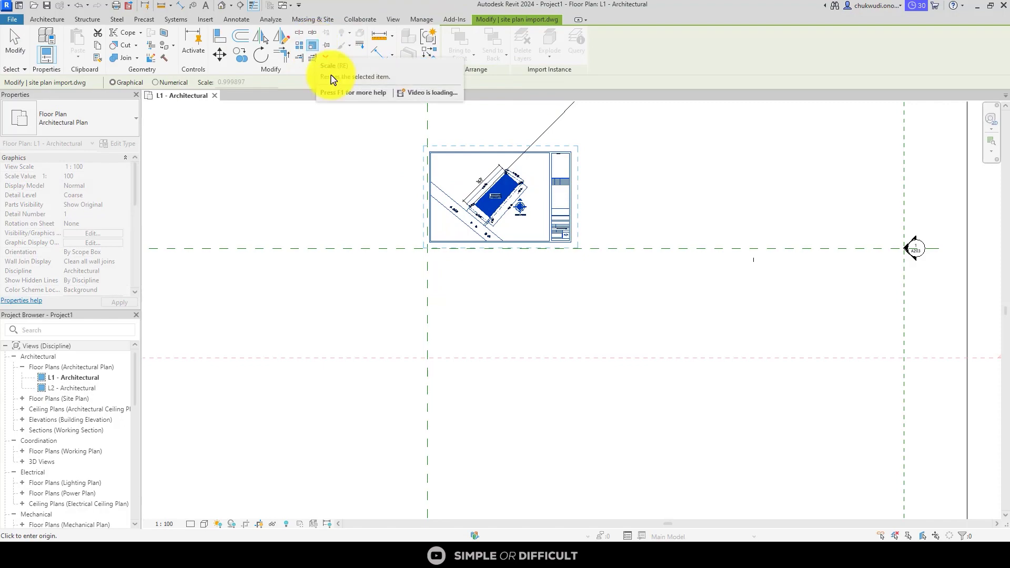
pyautogui.scroll(3, 469, 203)
pyautogui.scroll(10, 469, 203)
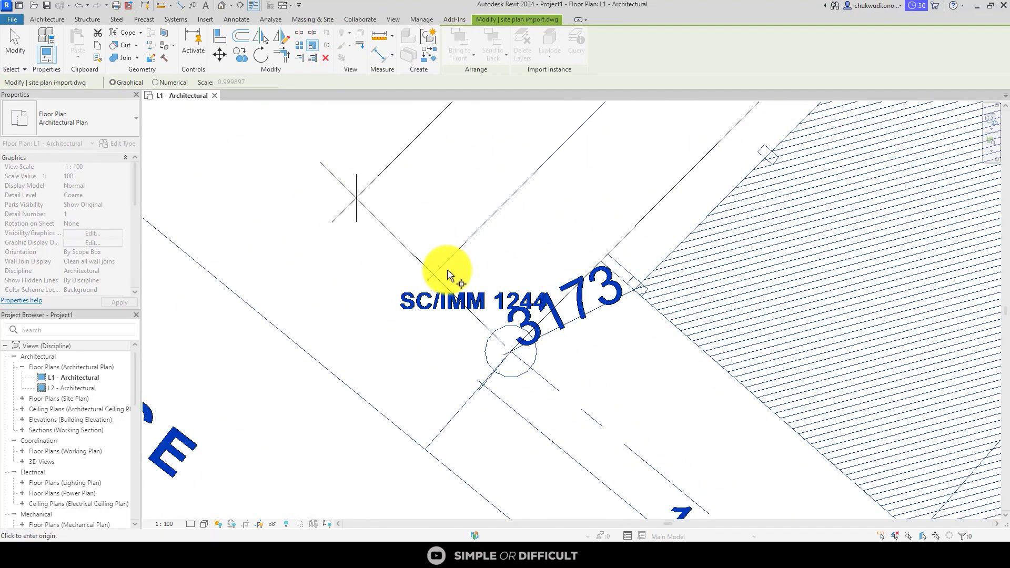
pyautogui.scroll(5, 424, 260)
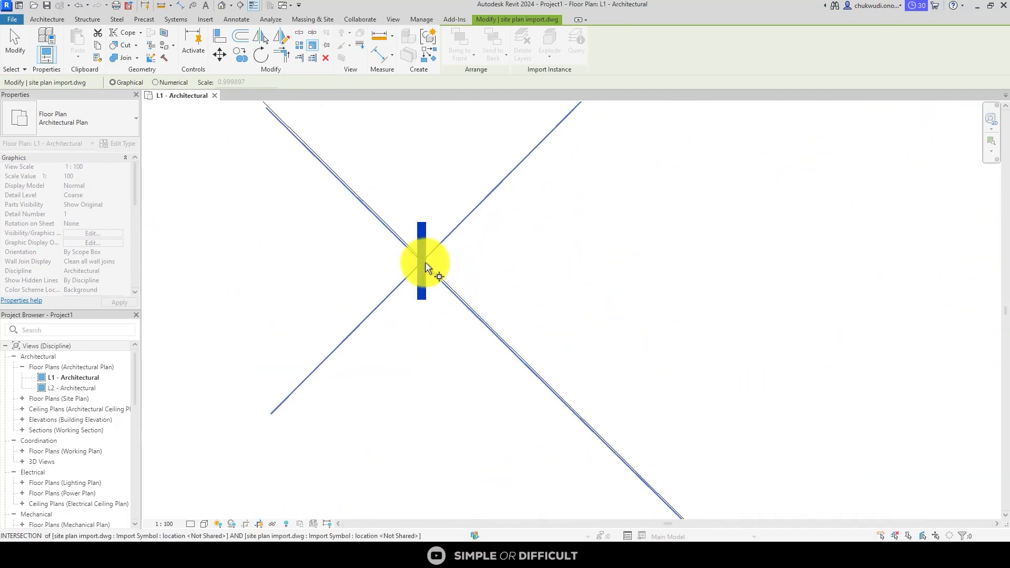
pyautogui.scroll(-15, 420, 265)
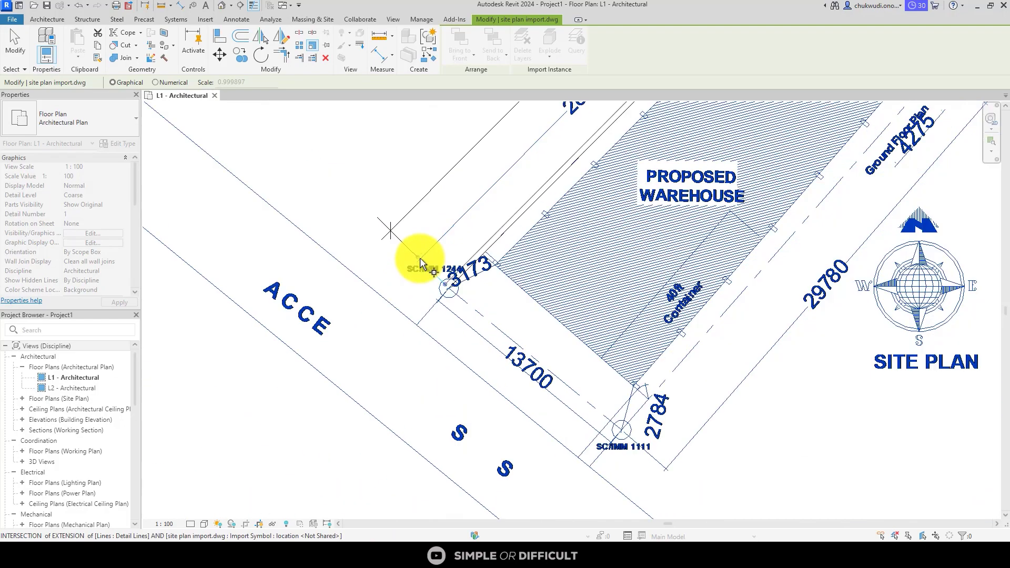
pyautogui.scroll(12, 421, 263)
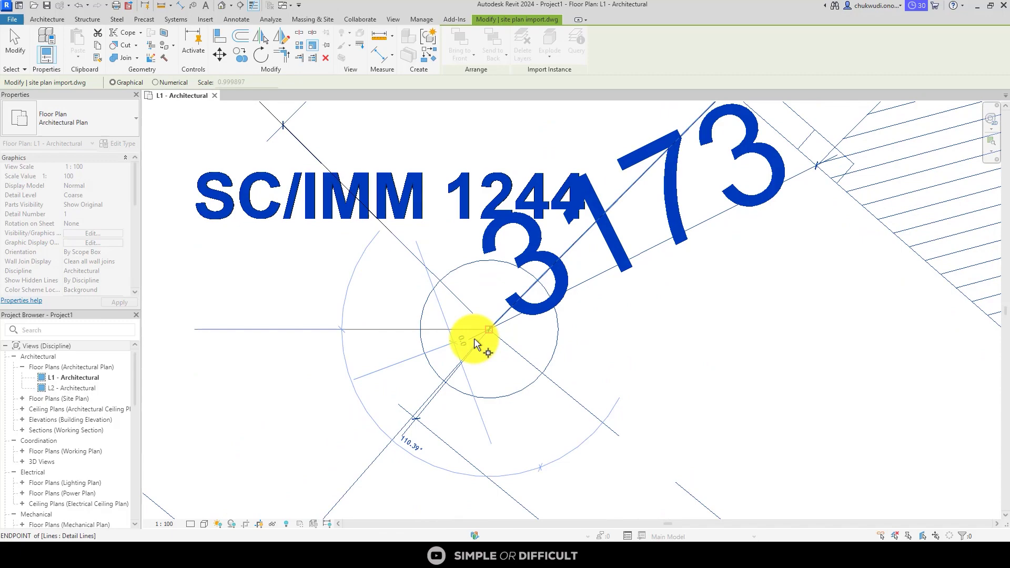
pyautogui.scroll(-5, 435, 354)
pyautogui.scroll(4, 514, 266)
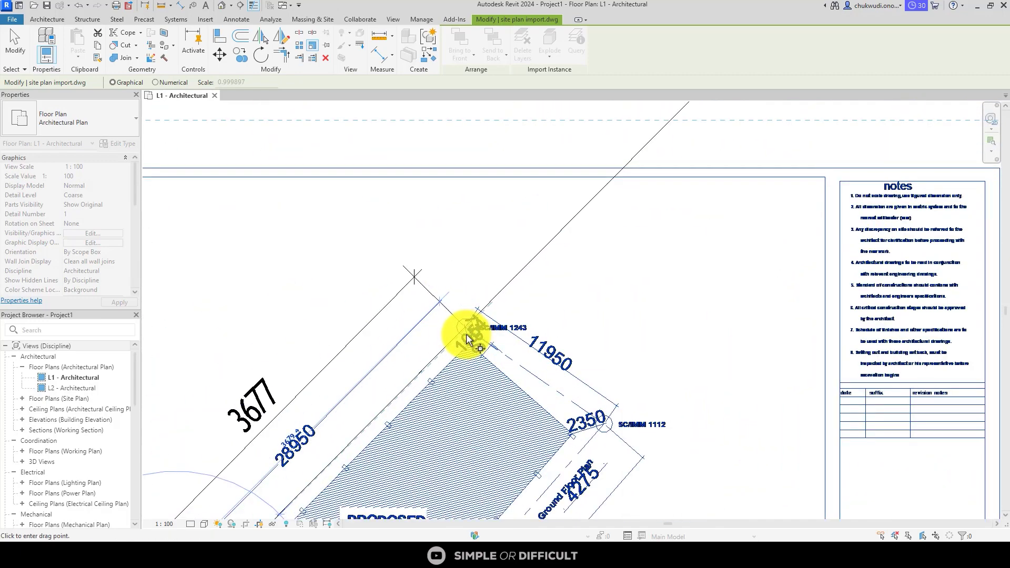
pyautogui.scroll(6, 467, 339)
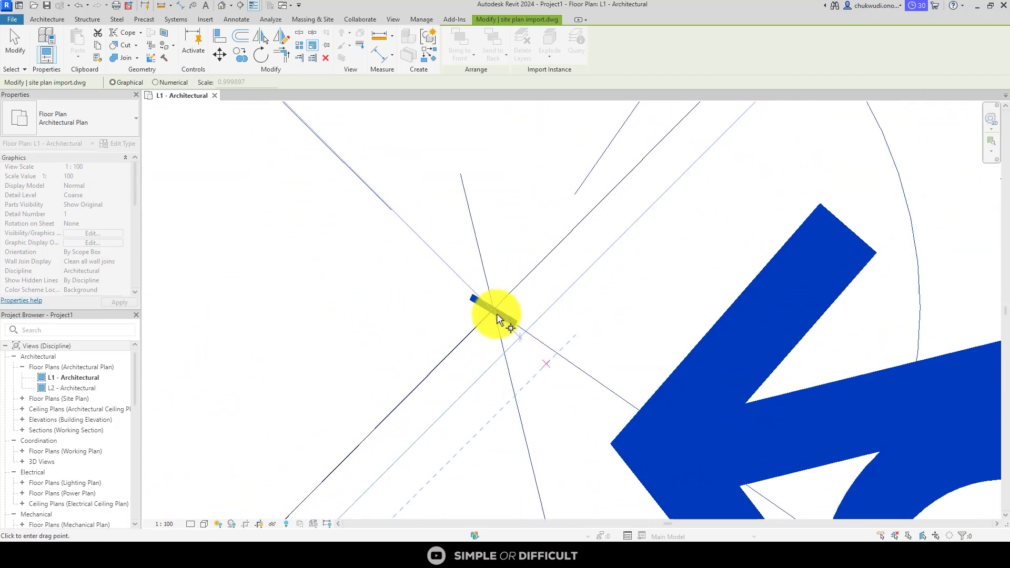
# Pick the plot corner, then the 28950 line end, scaling the plan by 7.873274
pyautogui.click(495, 316)
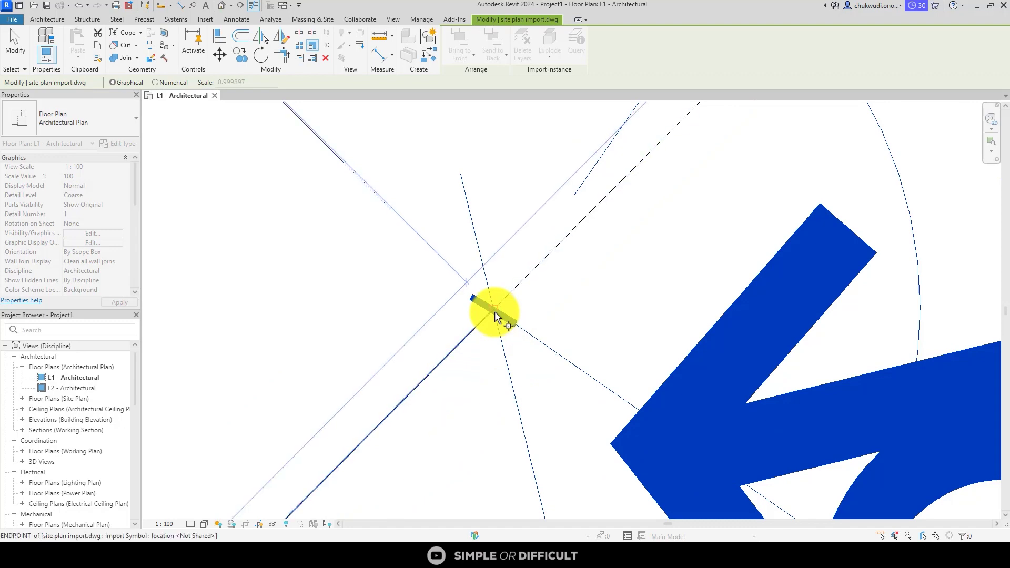
pyautogui.scroll(-5, 494, 313)
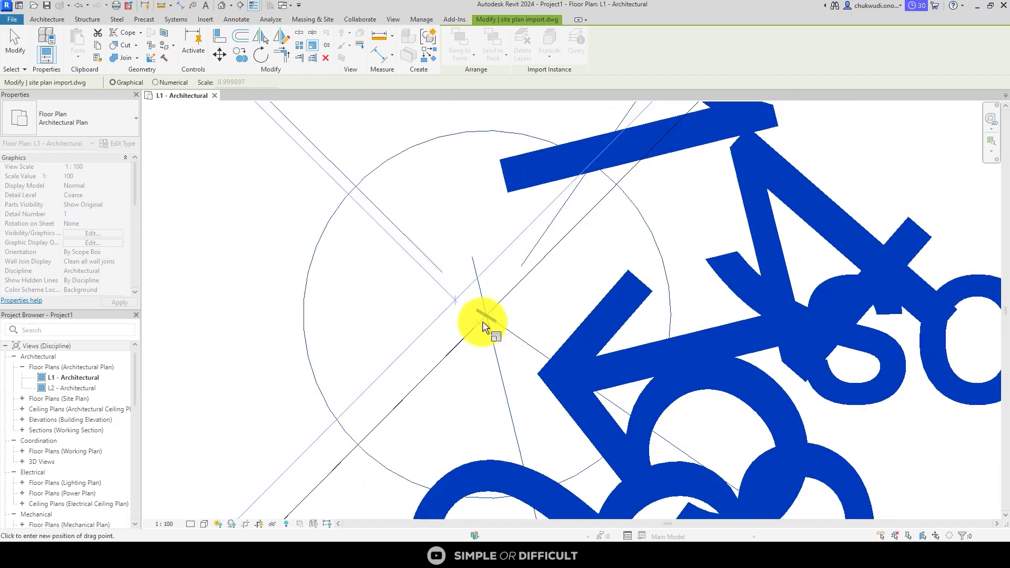
pyautogui.scroll(-5, 581, 207)
pyautogui.scroll(4, 575, 214)
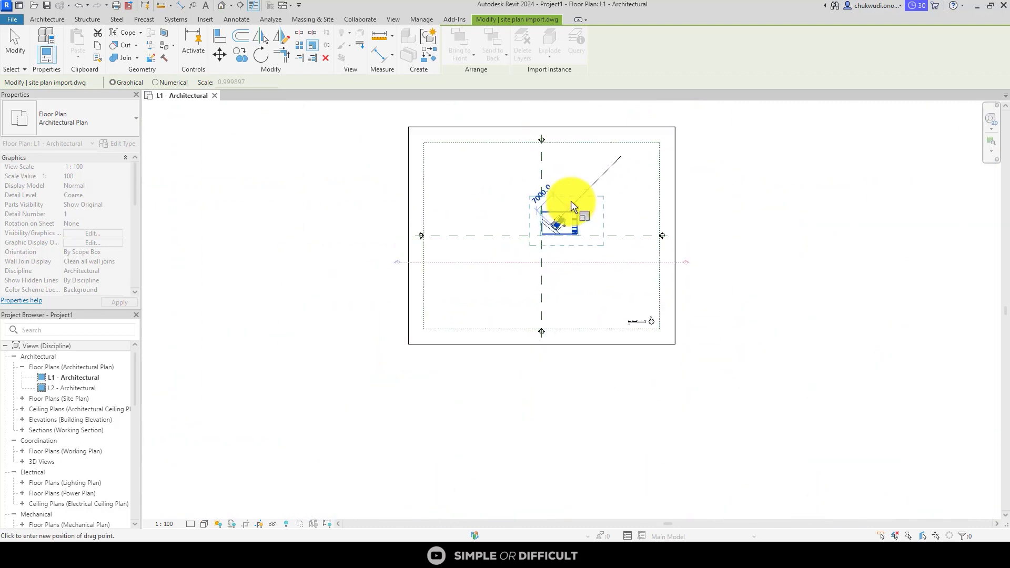
pyautogui.scroll(3, 637, 174)
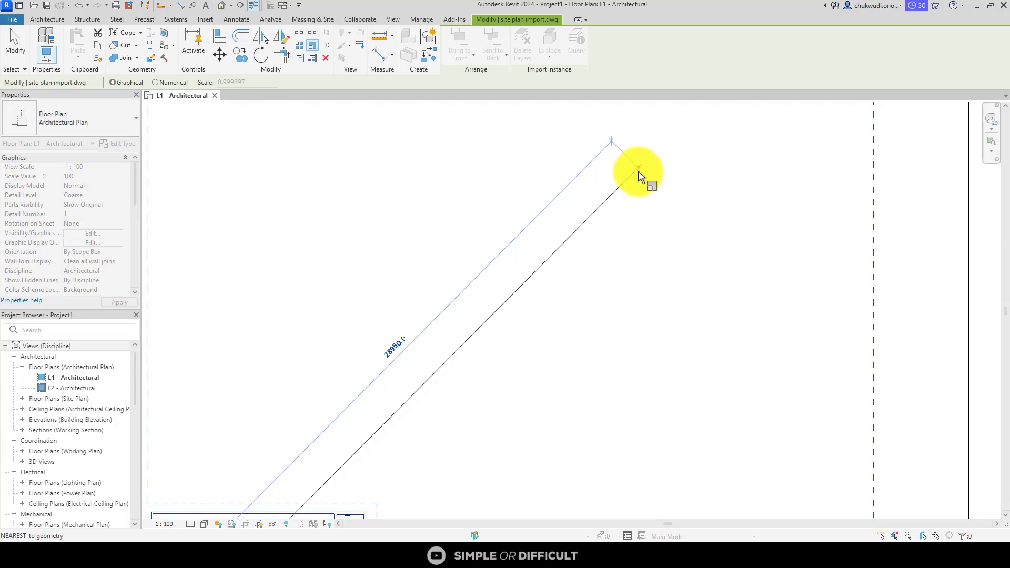
pyautogui.click(638, 176)
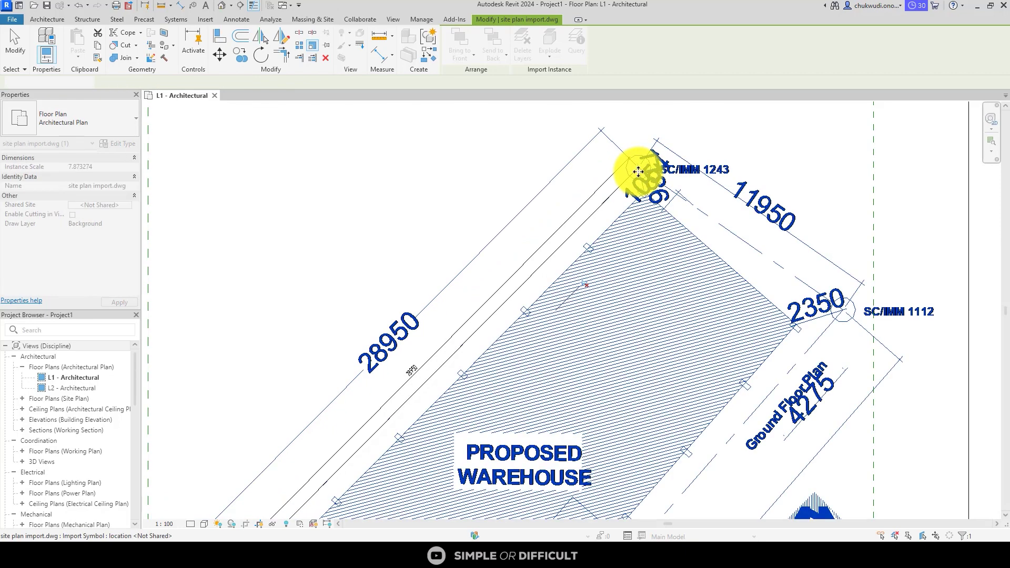
pyautogui.scroll(-5, 642, 169)
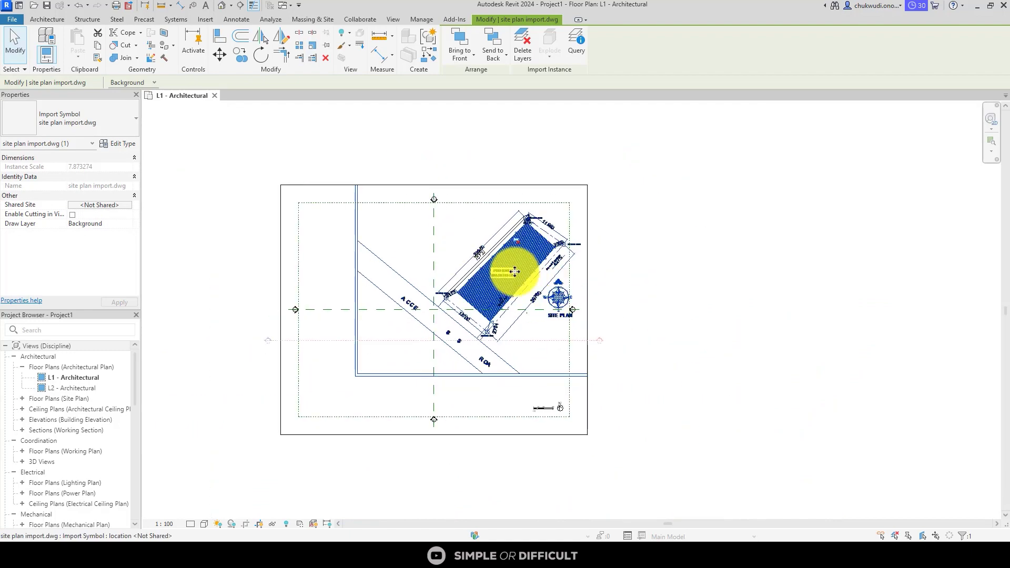
# Drag the rescaled site plan import into position on the L1 floor plan
pyautogui.moveTo(552, 270); pyautogui.dragTo(449, 318)
pyautogui.scroll(-2, 522, 260)
pyautogui.scroll(10, 397, 310)
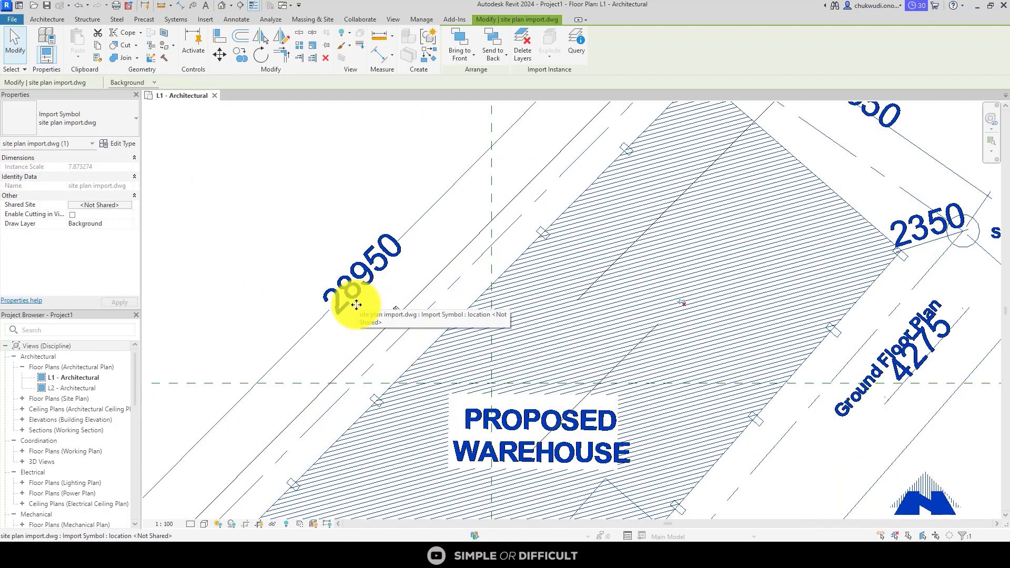
pyautogui.press('Escape')
# Move the 28950 dimension's text off its line onto a leader
pyautogui.click(435, 317)
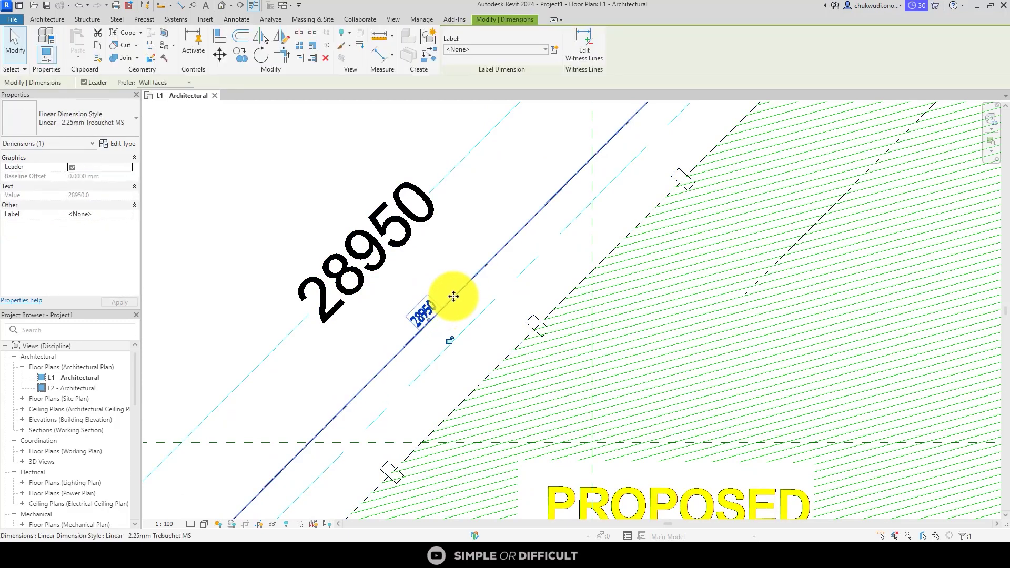
pyautogui.moveTo(426, 314); pyautogui.dragTo(339, 207)
pyautogui.scroll(3, 338, 207)
# Reselect the site plan import to review its placement, then deselect it
pyautogui.click(403, 199)
pyautogui.scroll(-6, 399, 232)
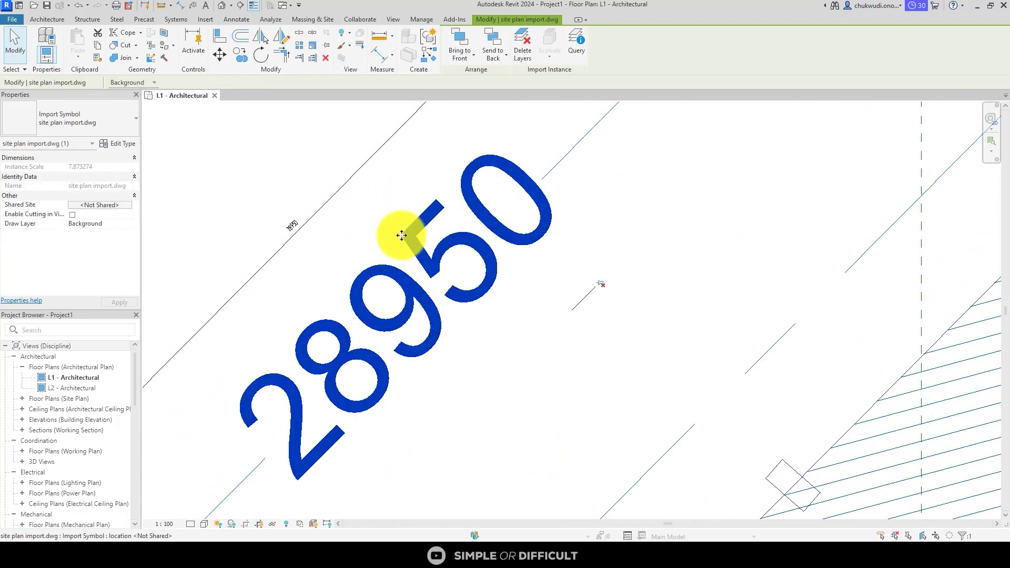
pyautogui.scroll(-3, 529, 246)
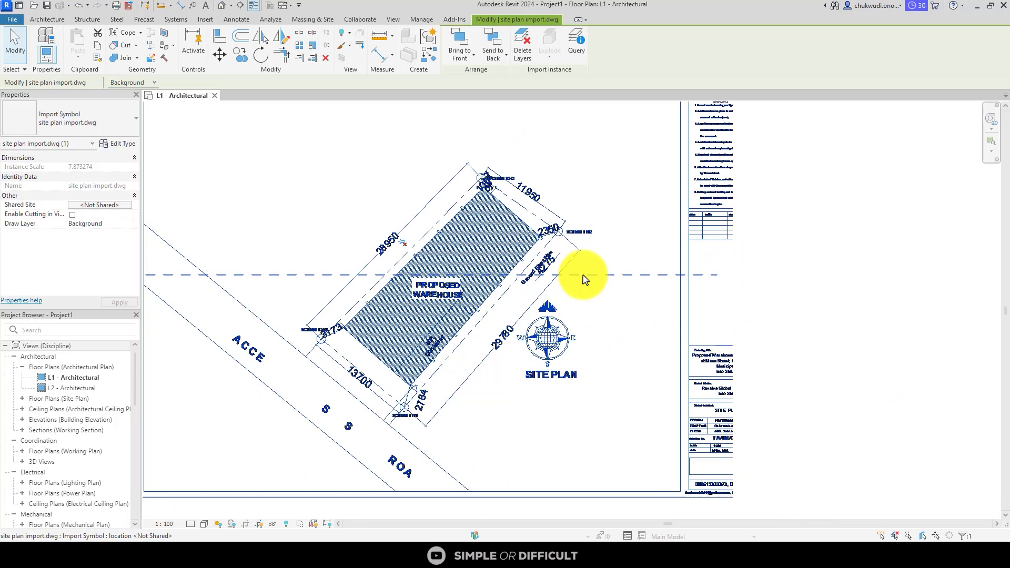
pyautogui.click(744, 283)
pyautogui.scroll(2, 374, 327)
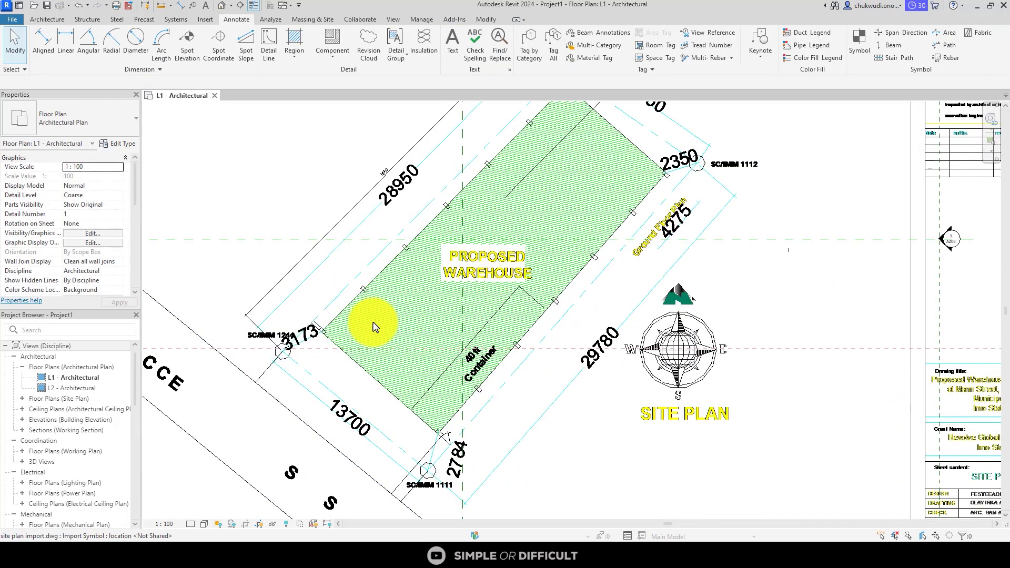
pyautogui.scroll(-2, 383, 338)
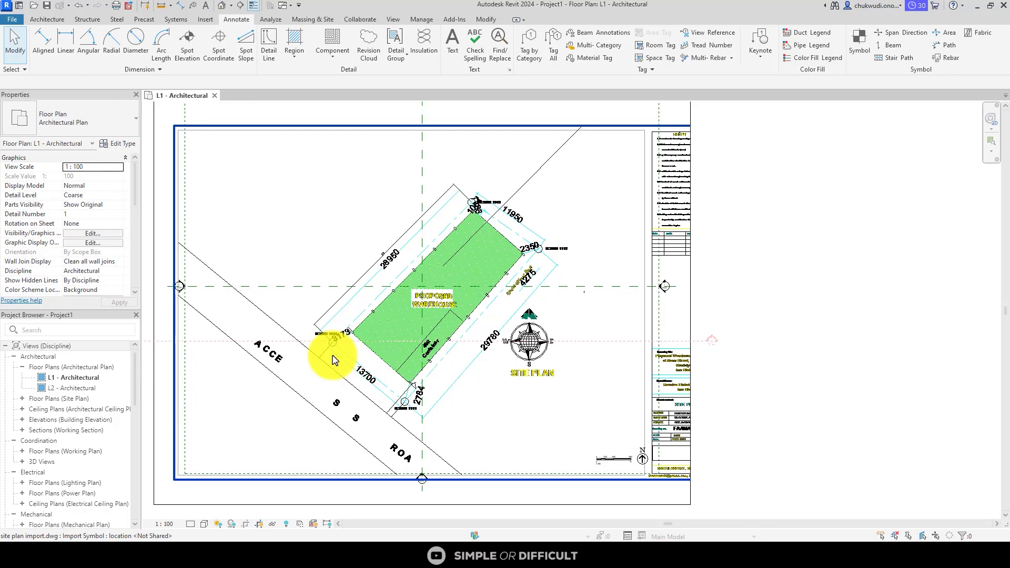
pyautogui.hotkey('alt', 'Tab')
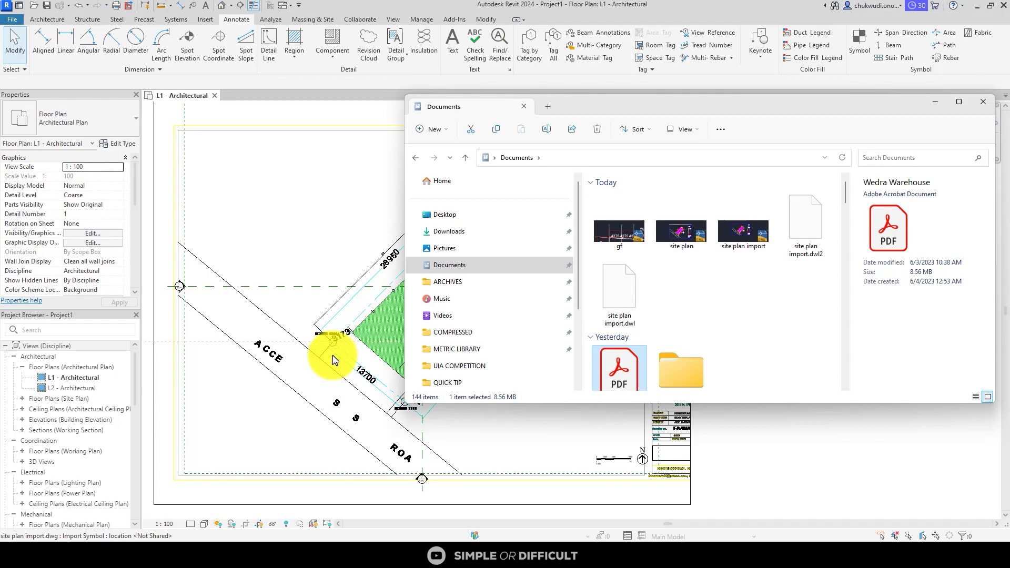
pyautogui.click(289, 215)
pyautogui.scroll(-3, 337, 266)
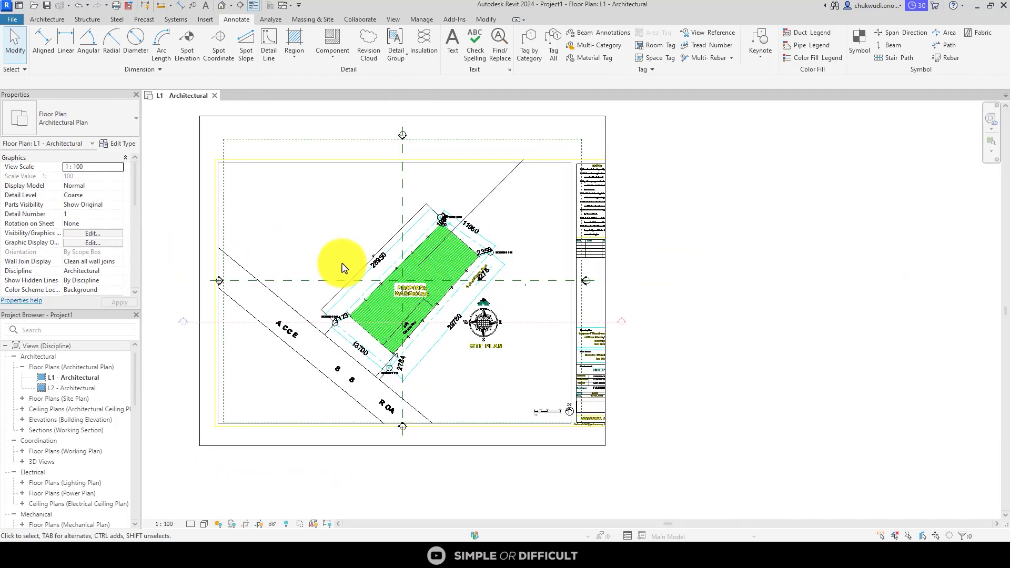